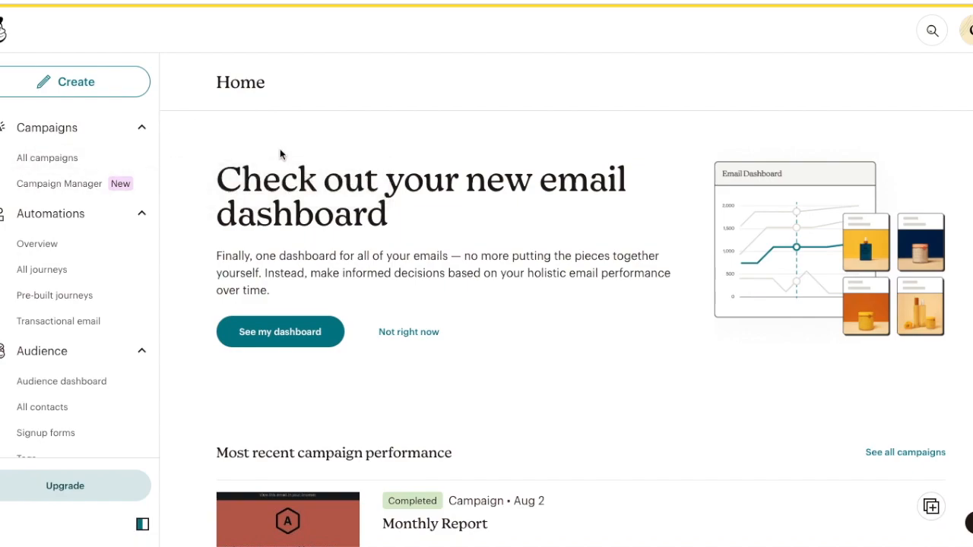
Start creating a new email template, dismiss the feedback survey, and choose the New Builder.
left_click(130, 77)
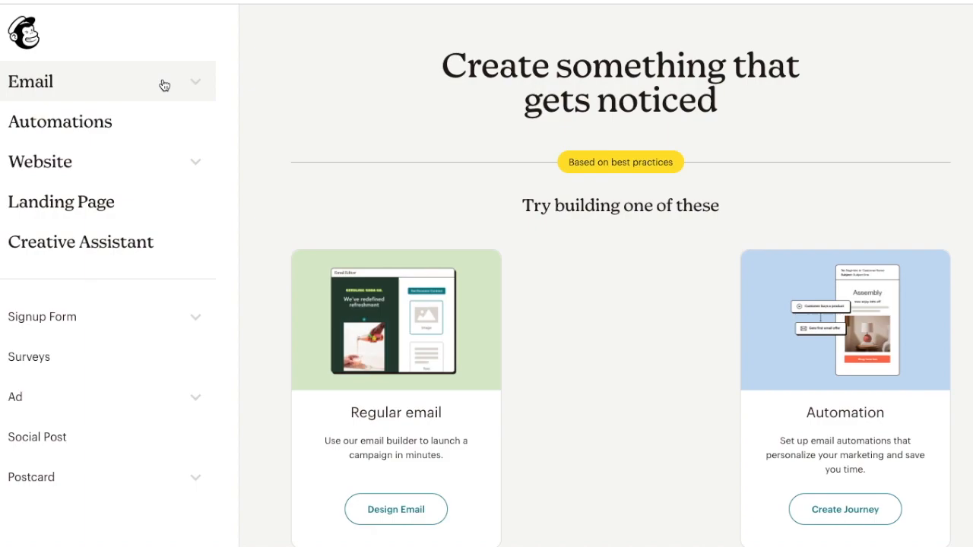
left_click(163, 85)
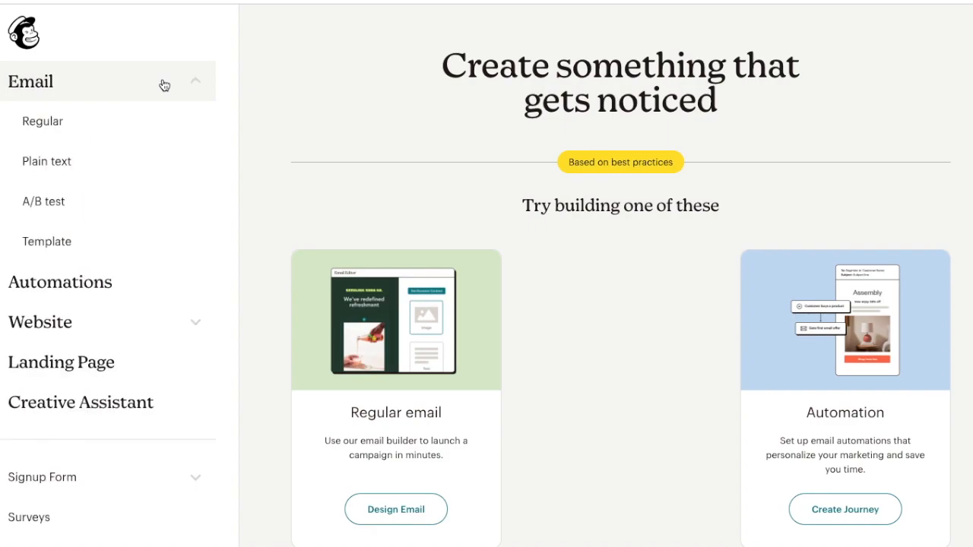
left_click(73, 240)
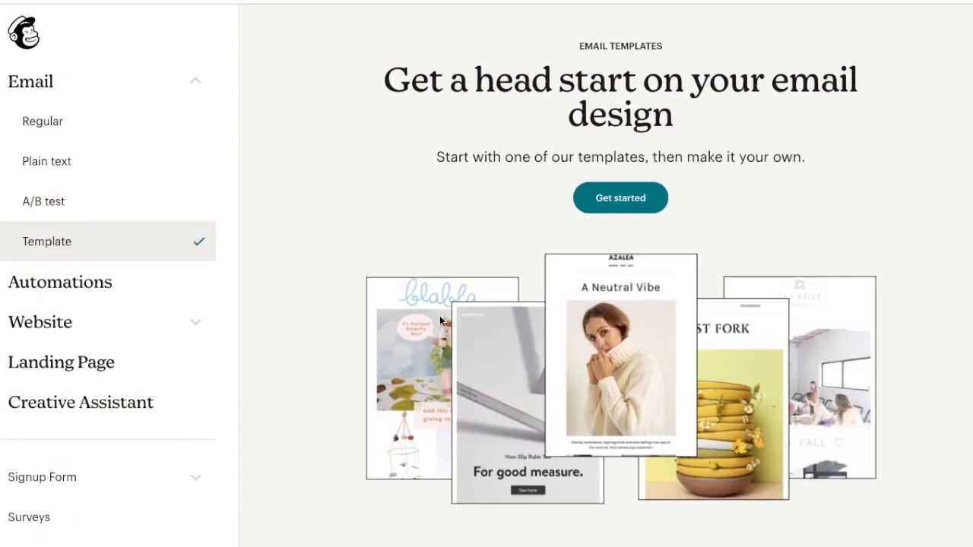
left_click(620, 199)
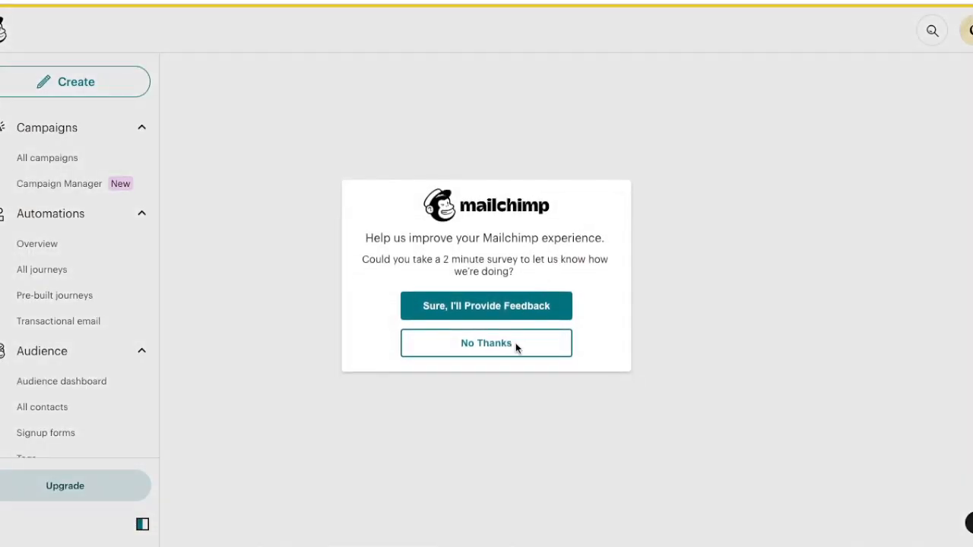
left_click(516, 345)
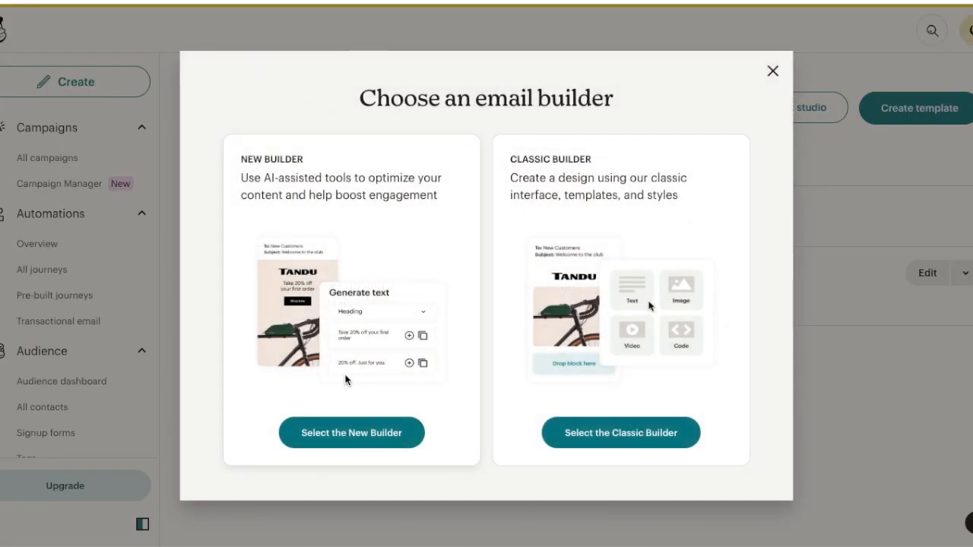
left_click(396, 435)
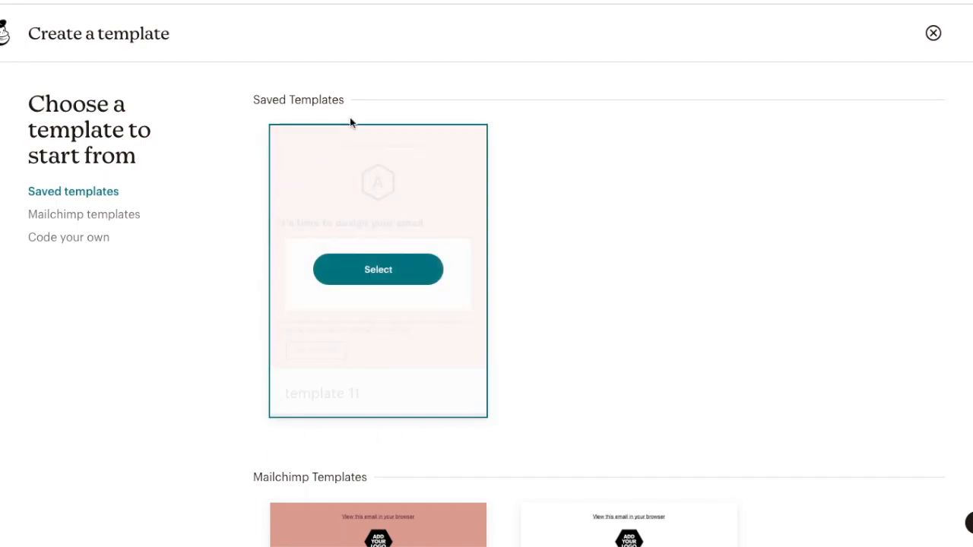
Pick the Natural Mailchimp template and save it under the name template 22.
scroll(544, 228, "down", 2)
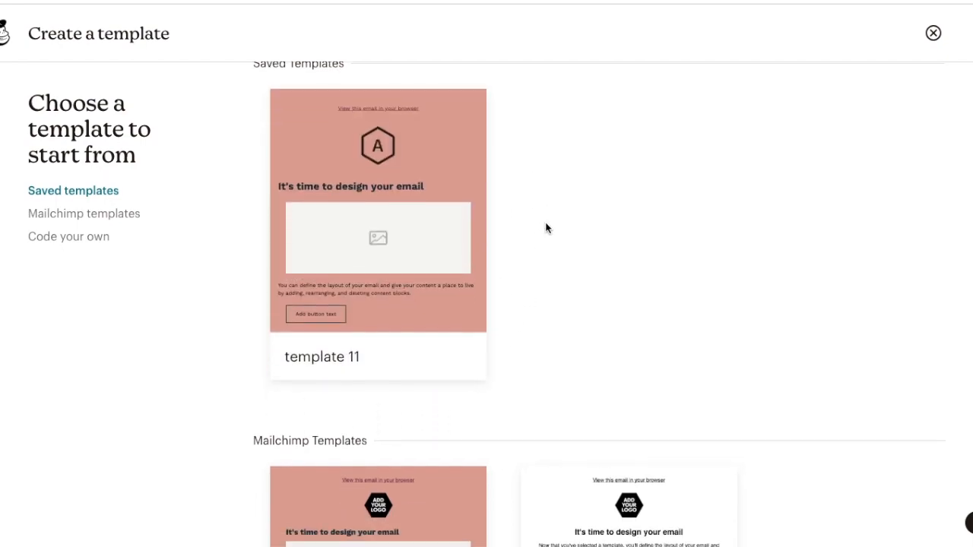
scroll(545, 228, "down", 6)
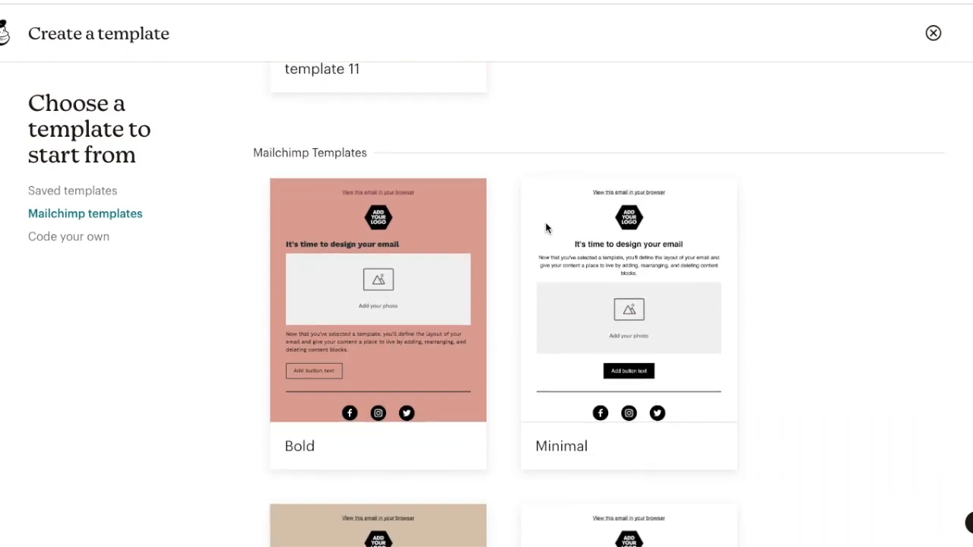
mouse_move(420, 259)
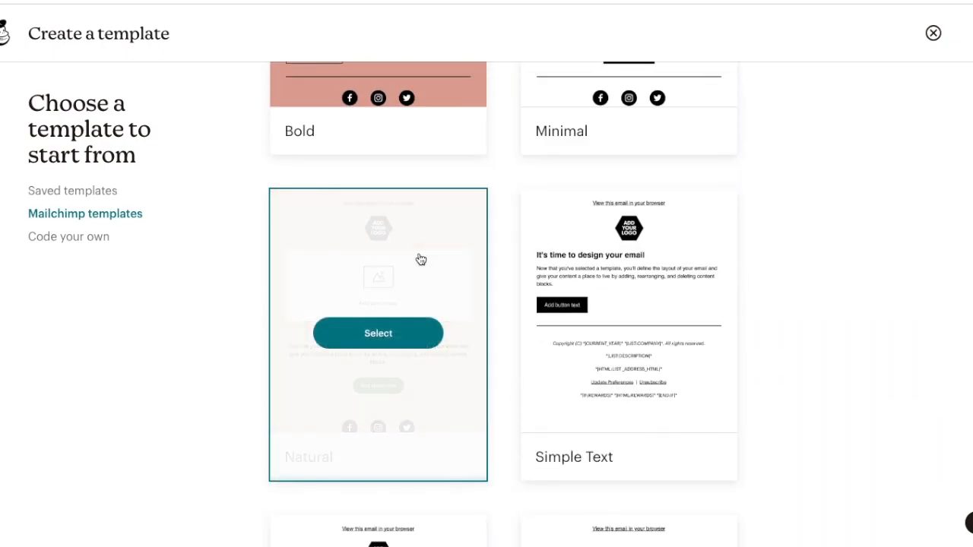
left_click(404, 334)
left_click(456, 289)
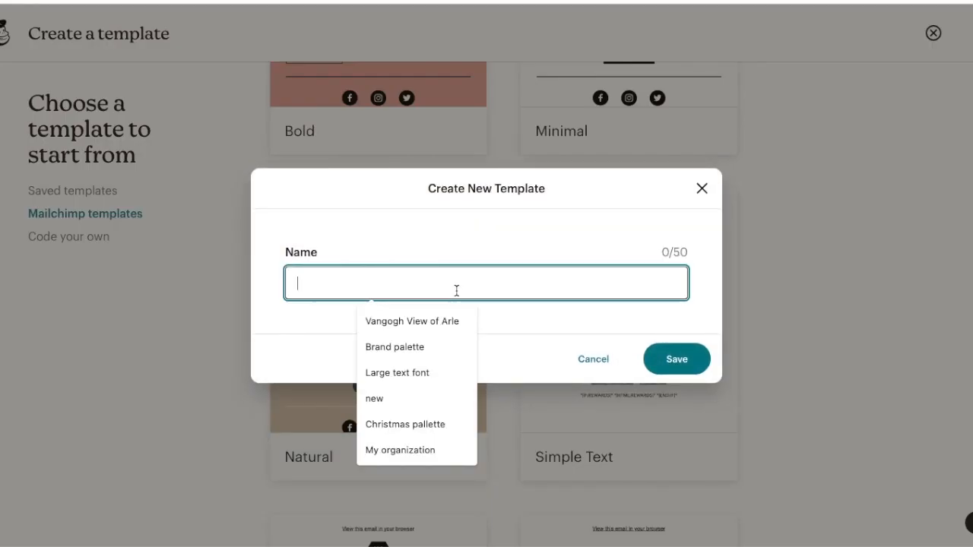
type("template 22")
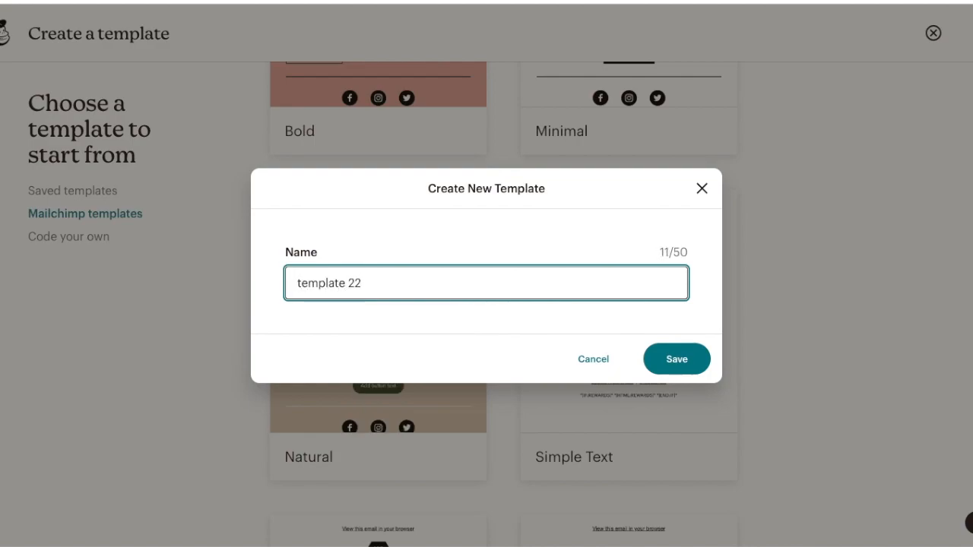
key("Return")
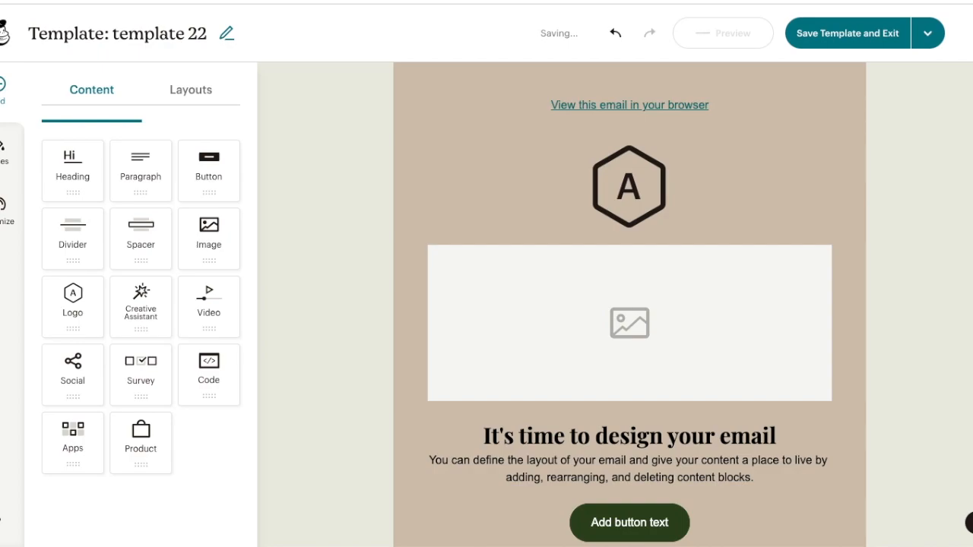
Set the template's logo to the Blue Bright Youtube thumbnail PNG from Downloads.
scroll(395, 312, "down", 2)
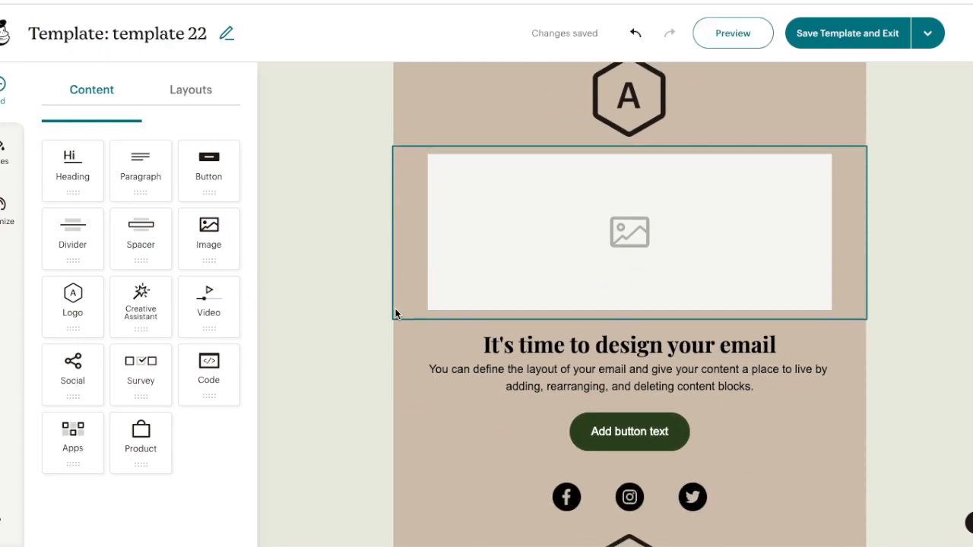
scroll(395, 312, "up", 2)
scroll(392, 274, "down", 4)
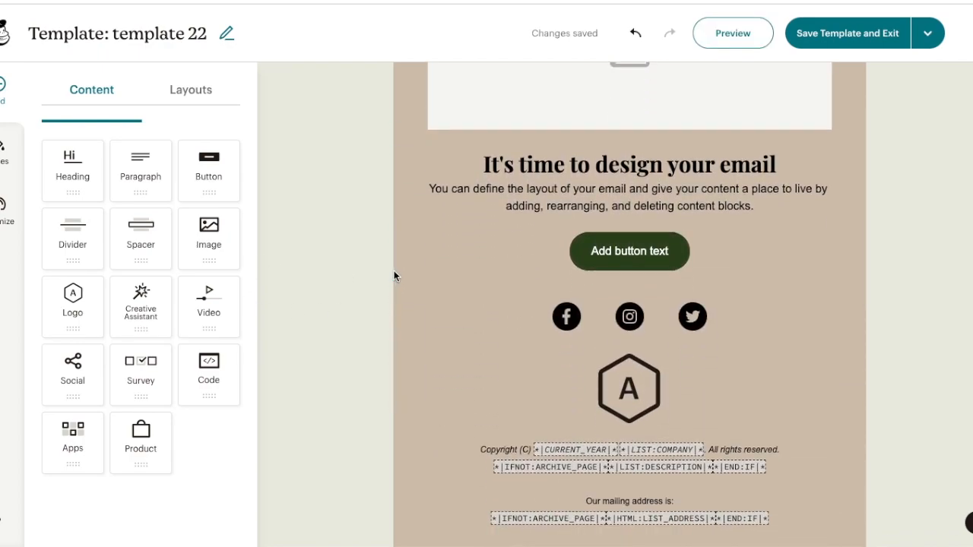
scroll(396, 264, "up", 4)
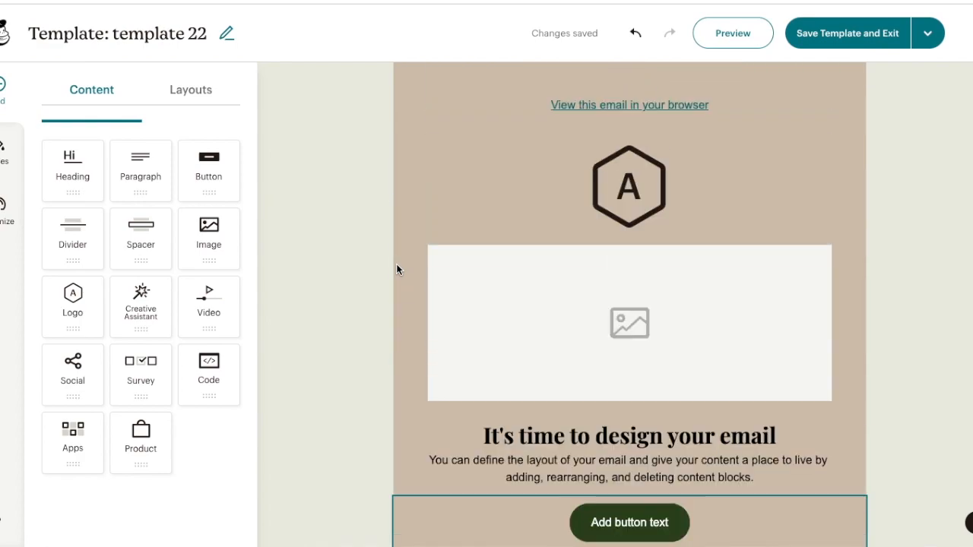
scroll(396, 264, "down", 4)
scroll(396, 247, "up", 4)
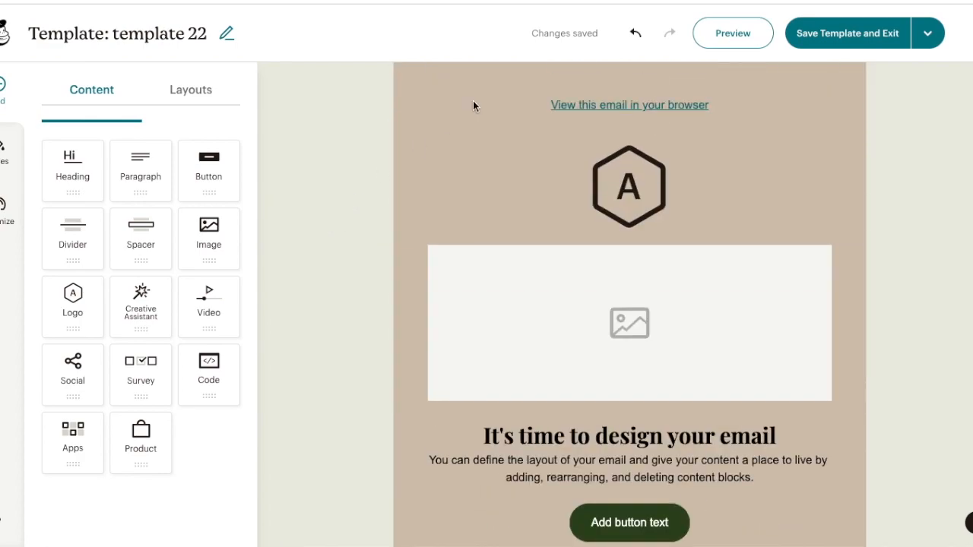
left_click(628, 196)
scroll(628, 195, "down", 2)
scroll(628, 196, "down", 1)
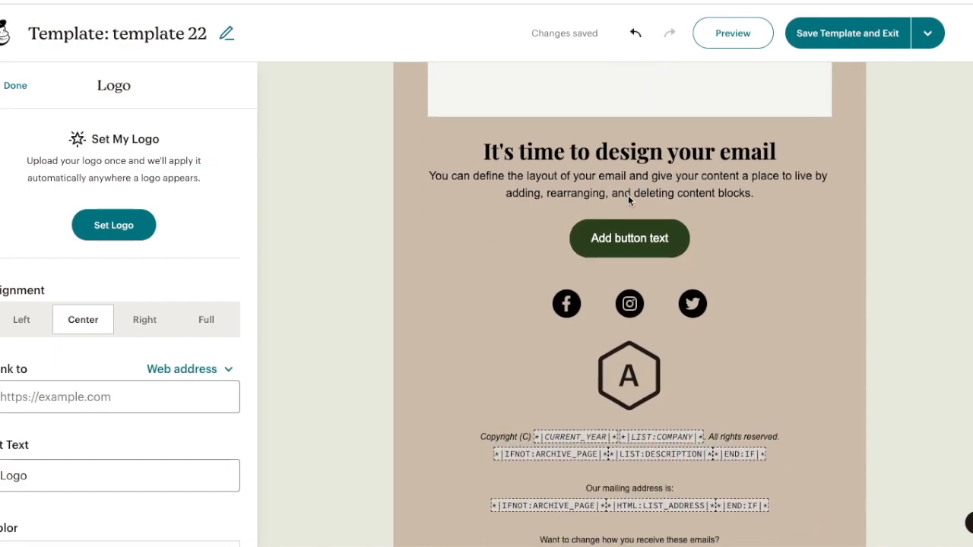
scroll(628, 195, "up", 3)
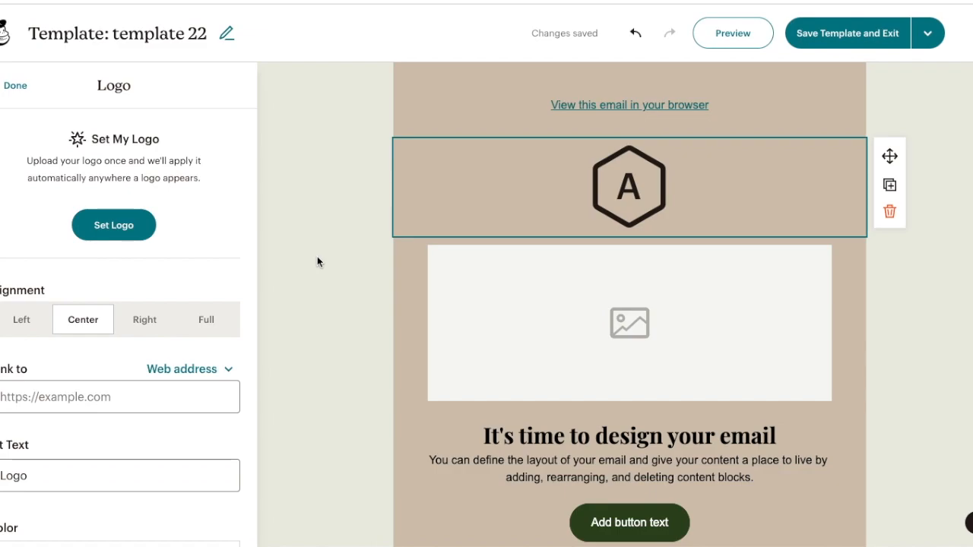
left_click(106, 231)
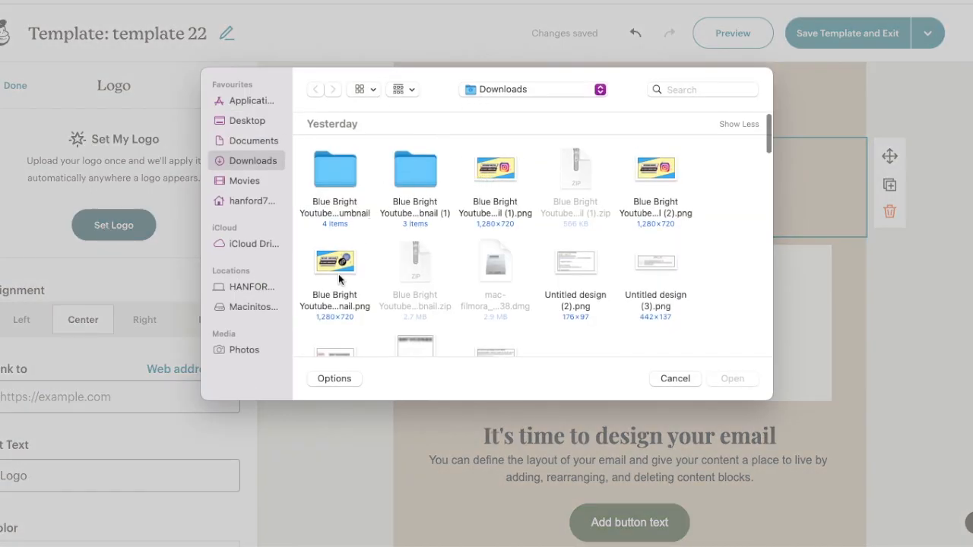
left_click(495, 183)
left_click(735, 380)
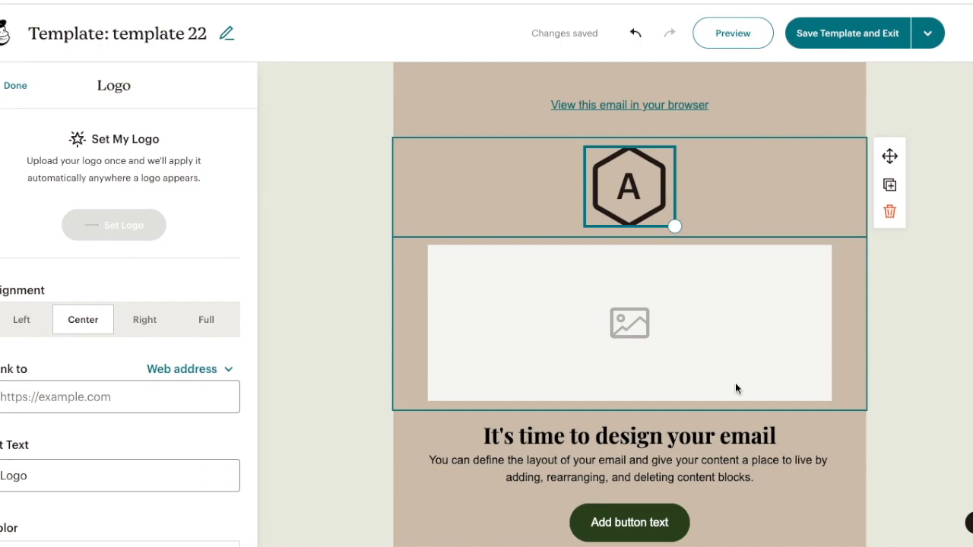
Try to upload an image into the image block below the logo.
scroll(735, 382, "down", 6)
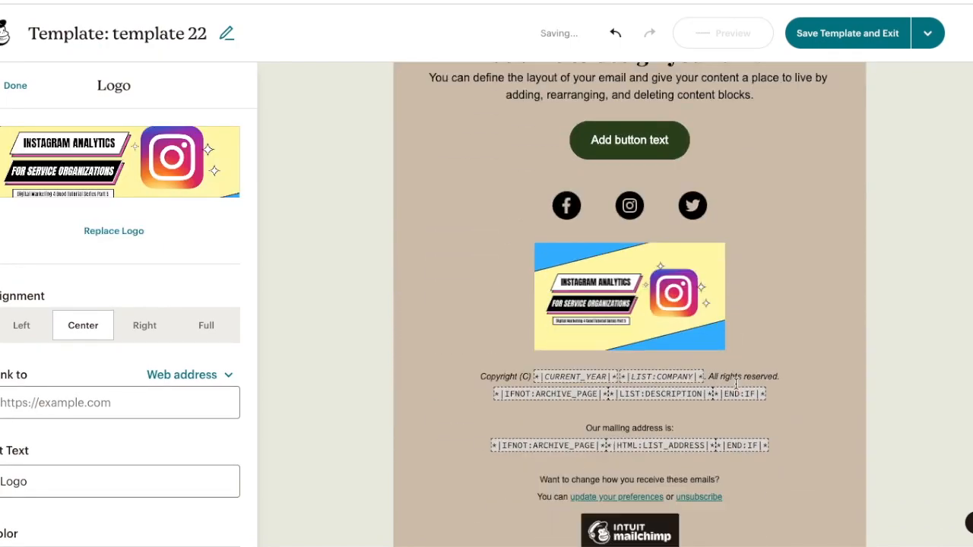
scroll(625, 327, "up", 5)
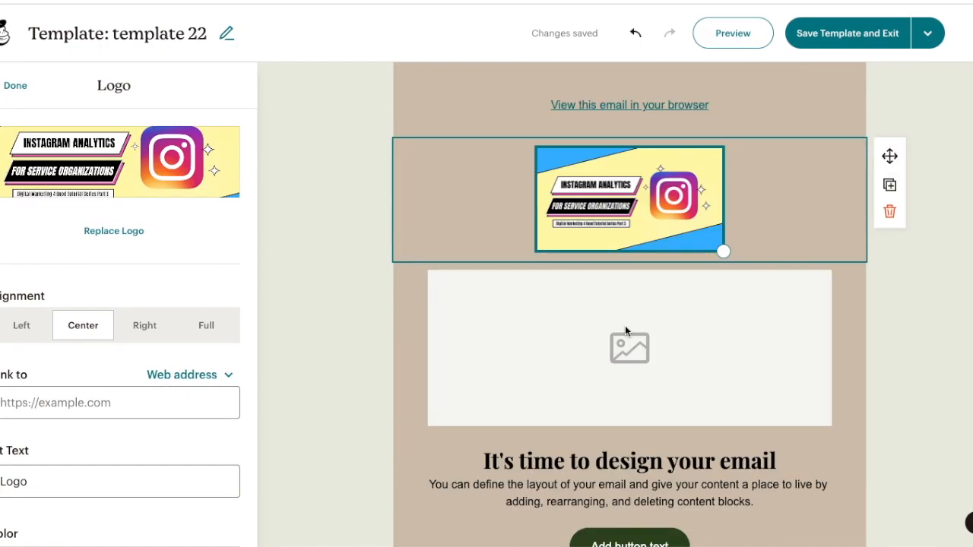
scroll(625, 326, "down", 5)
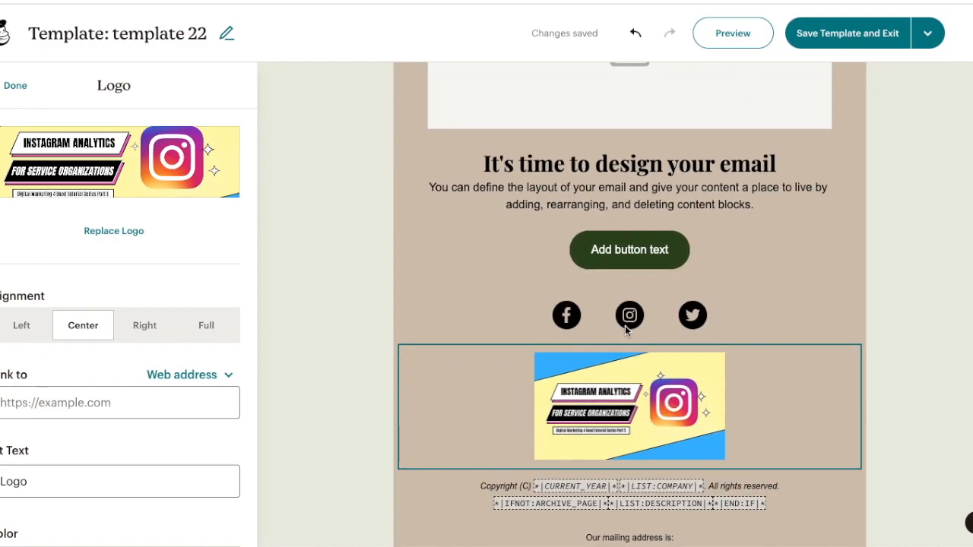
scroll(624, 326, "up", 5)
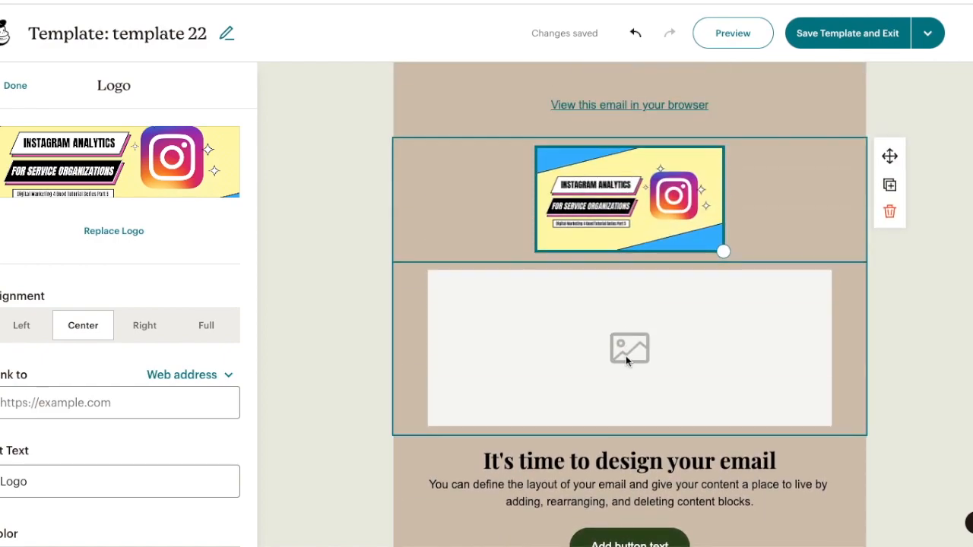
left_click(625, 356)
scroll(322, 361, "down", 2)
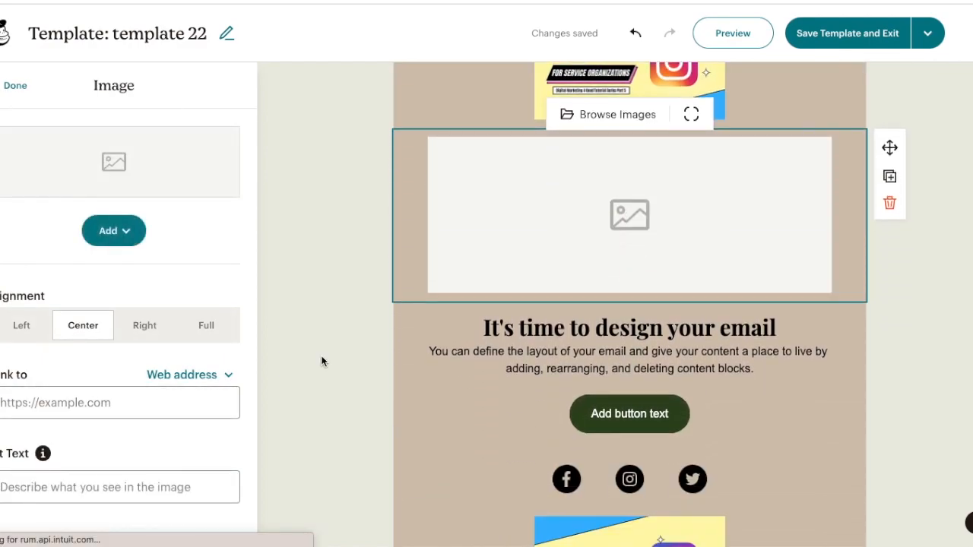
left_click(111, 231)
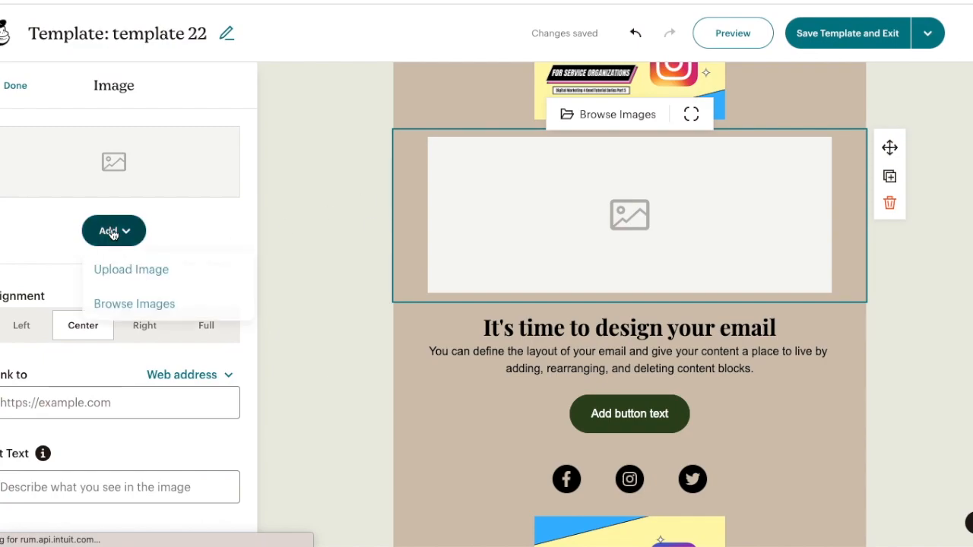
left_click(126, 272)
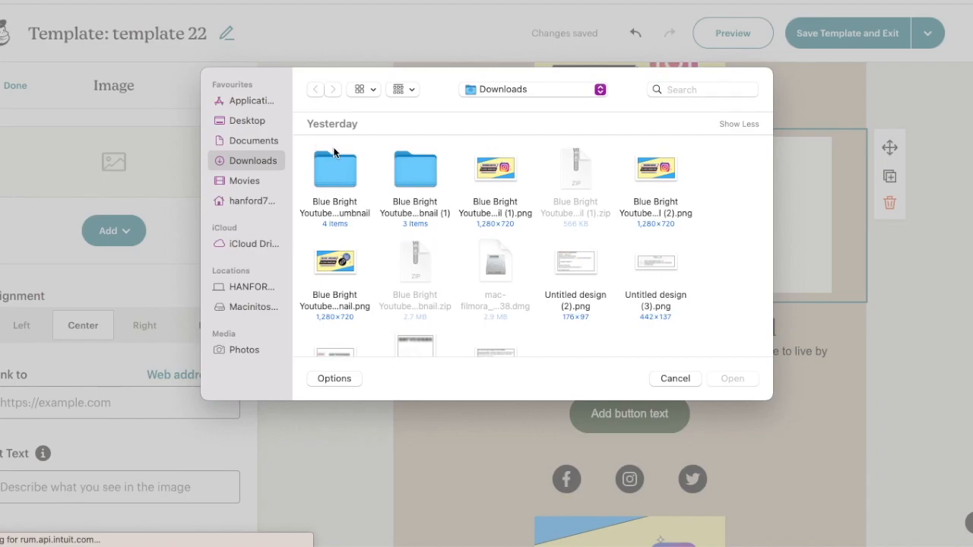
left_click(666, 379)
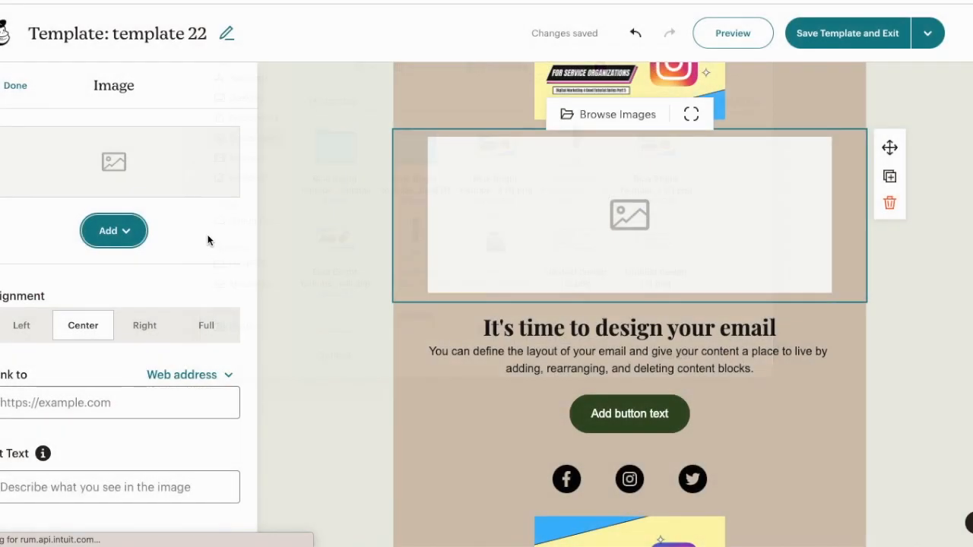
Insert the ¡VAMOS! Giphy GIF into the image block from the image browser.
left_click(138, 236)
left_click(147, 304)
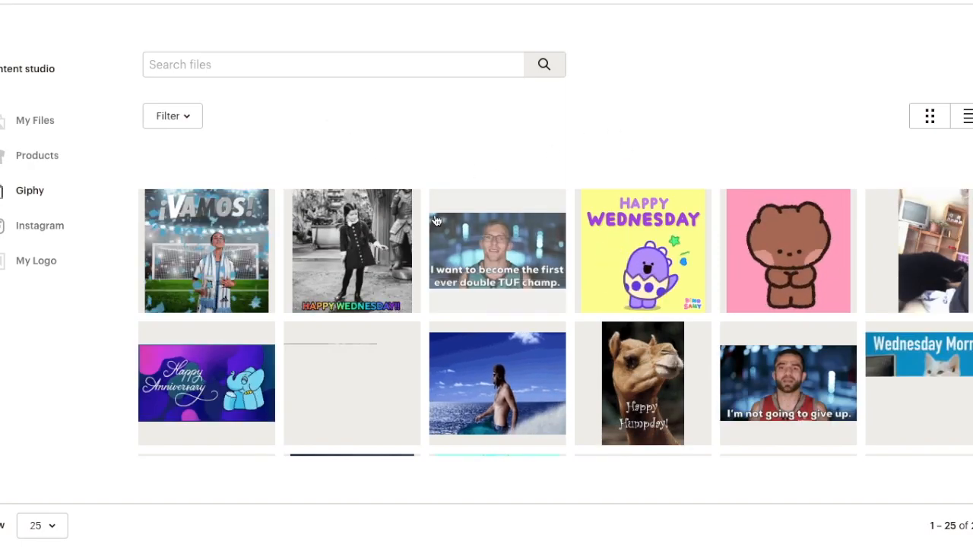
left_click(242, 221)
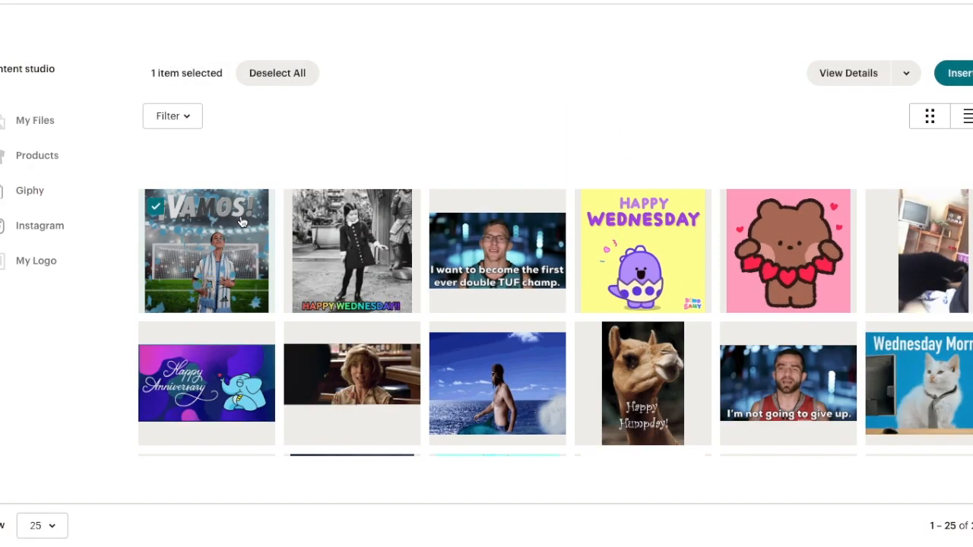
left_click(962, 73)
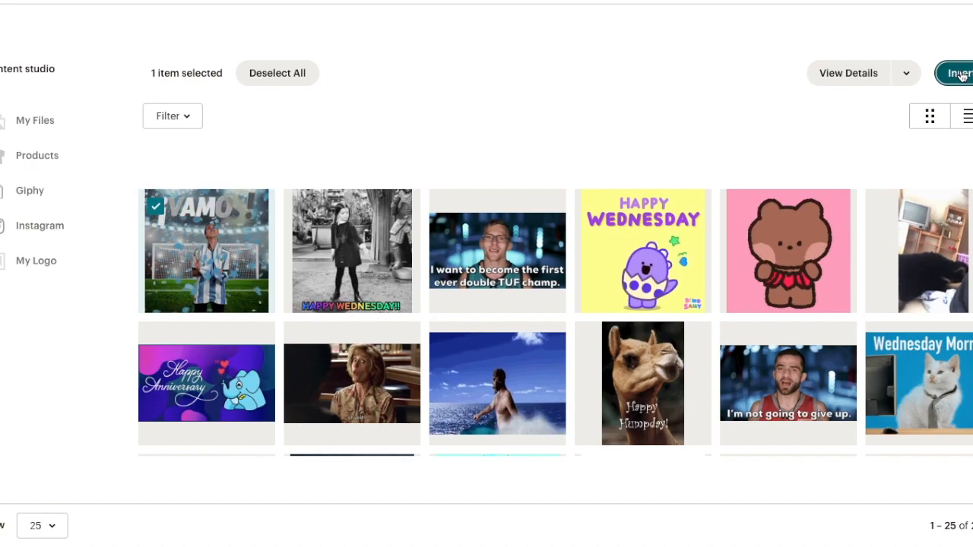
left_click(960, 73)
Replace the heading "It's time to design your email" with Welocome.
scroll(143, 139, "down", 2)
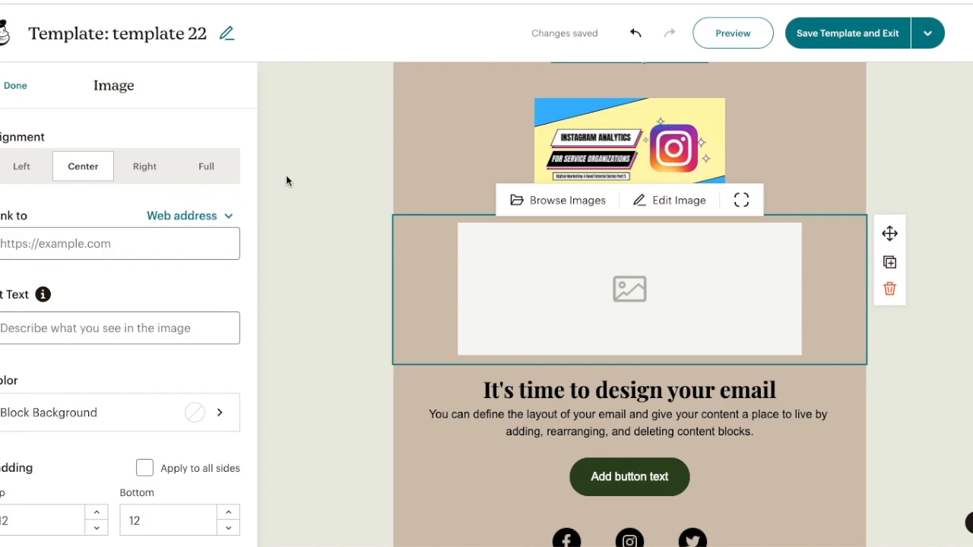
left_click(375, 229)
left_click(773, 372)
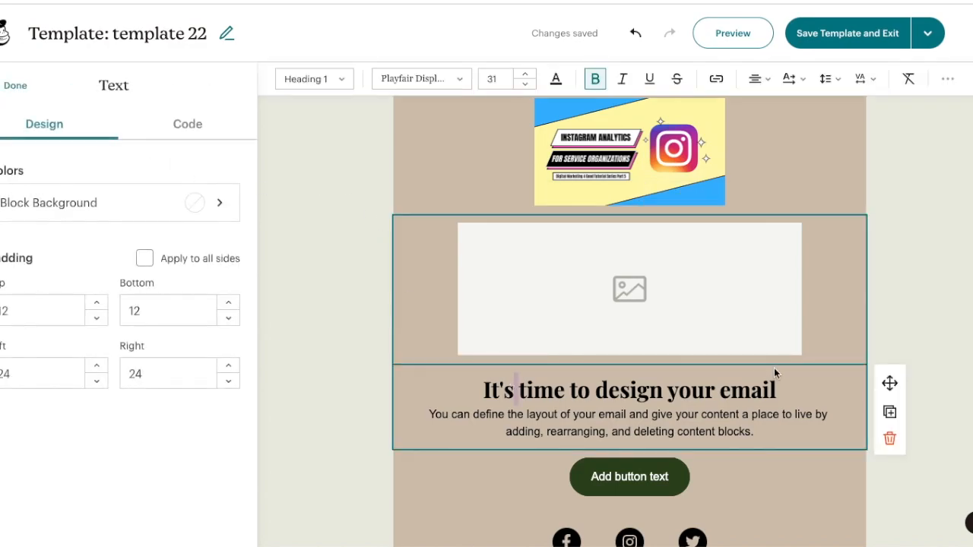
left_click_drag(780, 378, 479, 383)
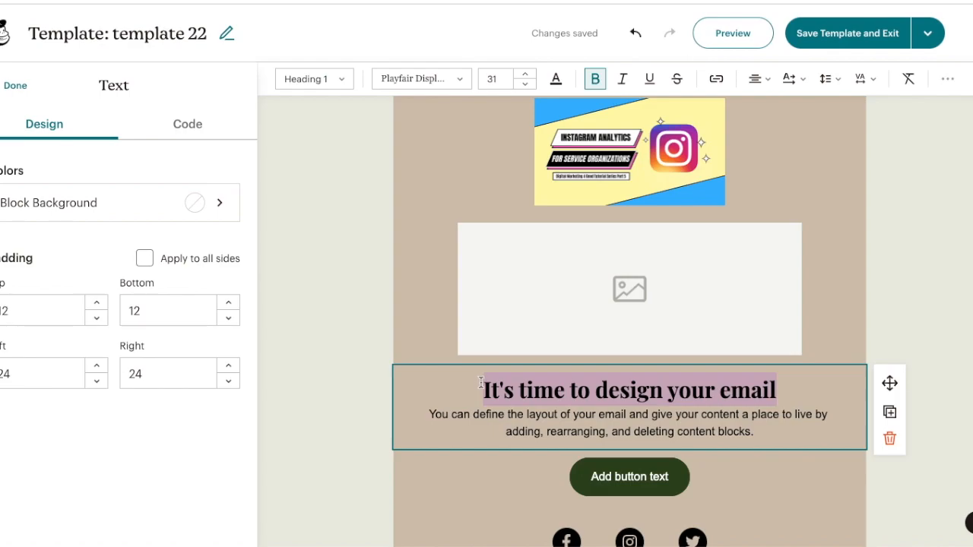
type("Weloco")
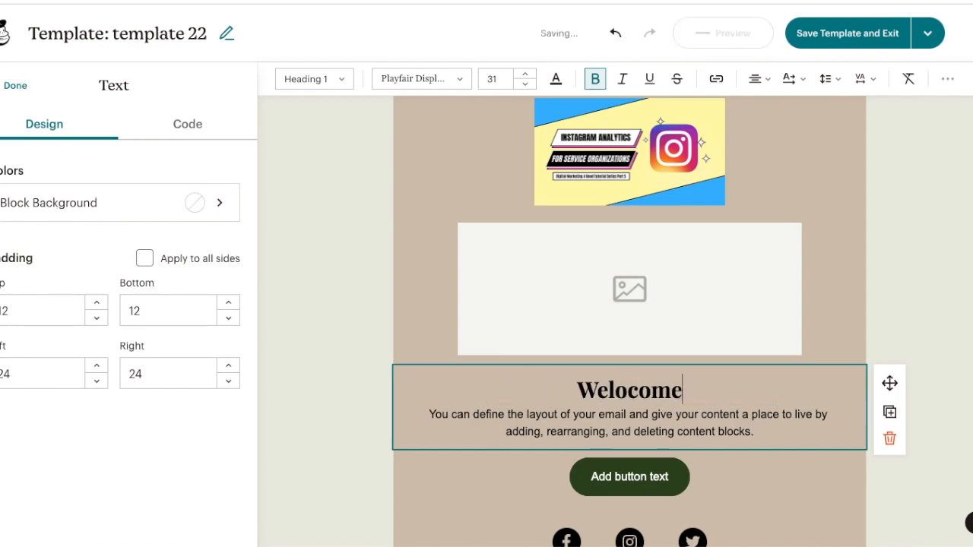
type("me to our O")
Rewrite the heading as "Welcome to our organization's Monthly report!" and the body text as "Insert writing about this month…".
key("BackSpace")
type("organization's Monthly report")
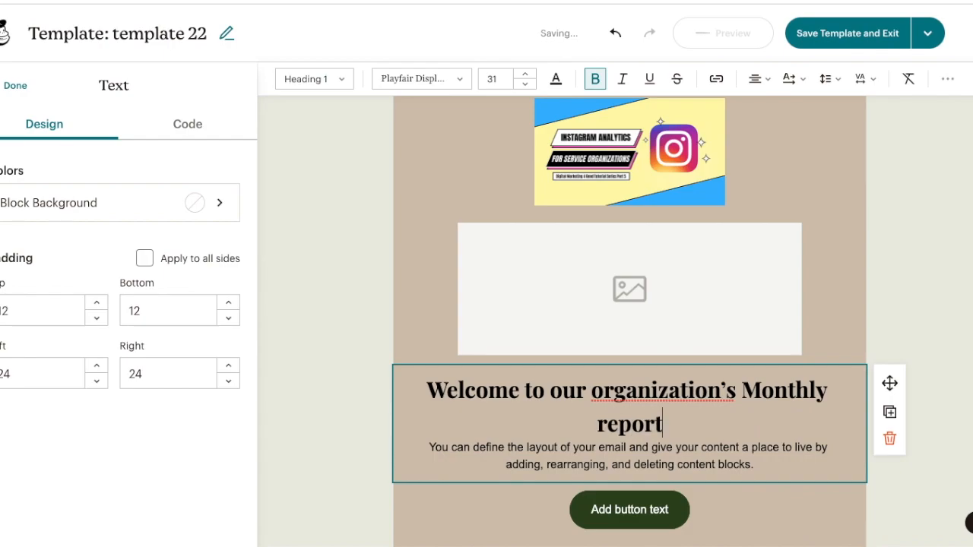
type("! ")
type("R")
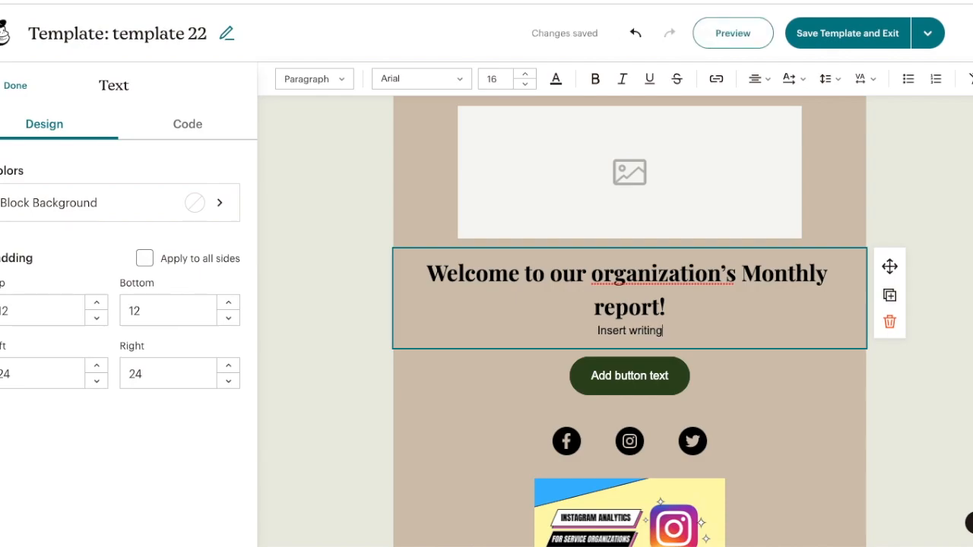
key("BackSpace")
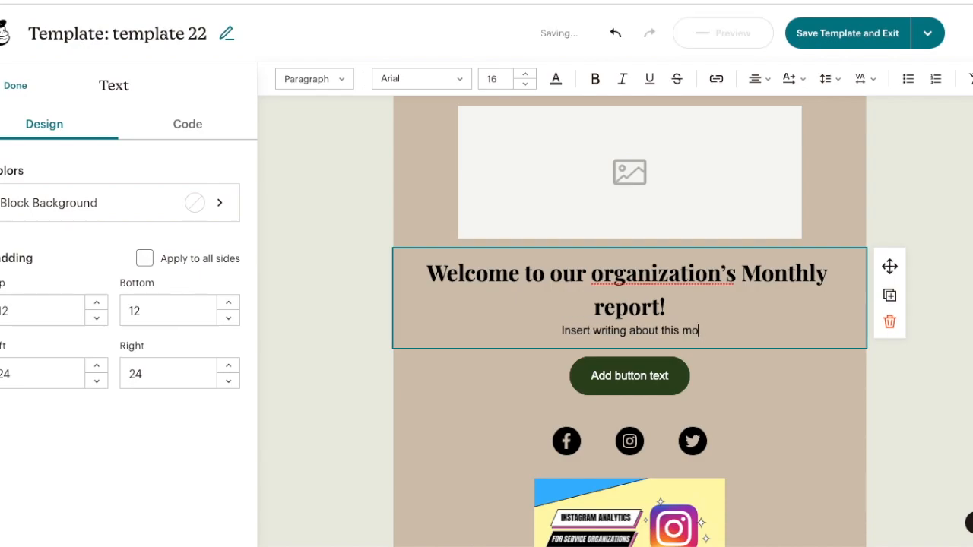
Replace the button label with "Click here for our website!".
left_click(643, 371)
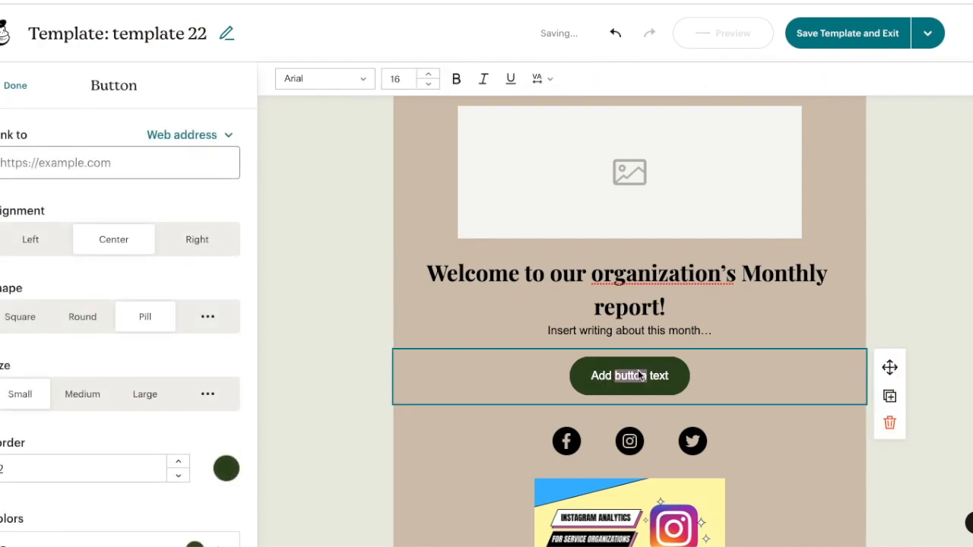
key("ctrl+a")
key("BackSpace")
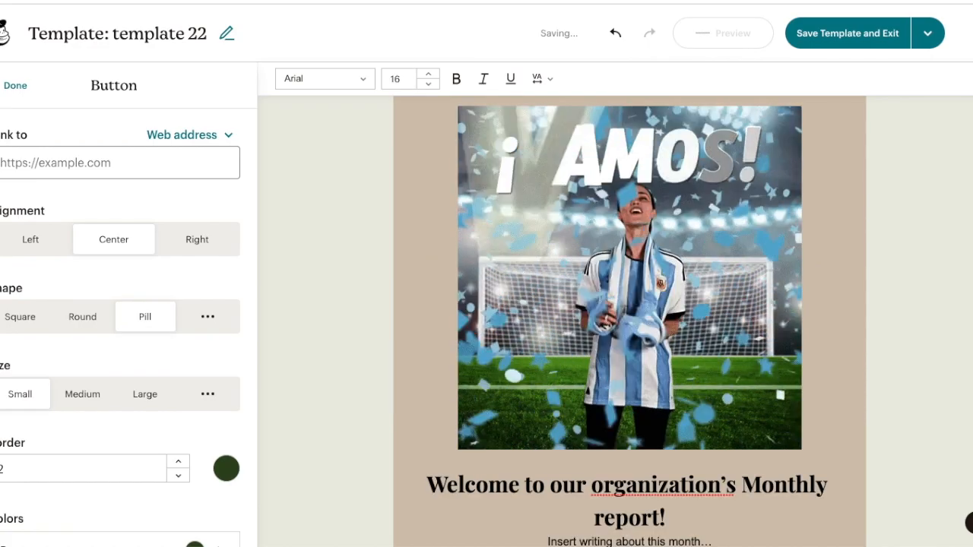
scroll(663, 375, "down", 2)
scroll(646, 365, "up", 1)
scroll(645, 365, "down", 2)
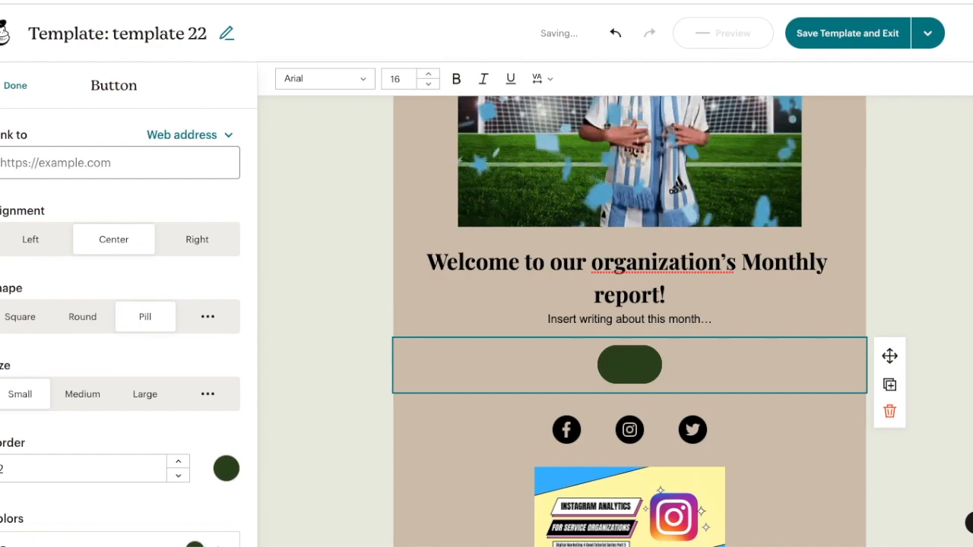
type("Clic")
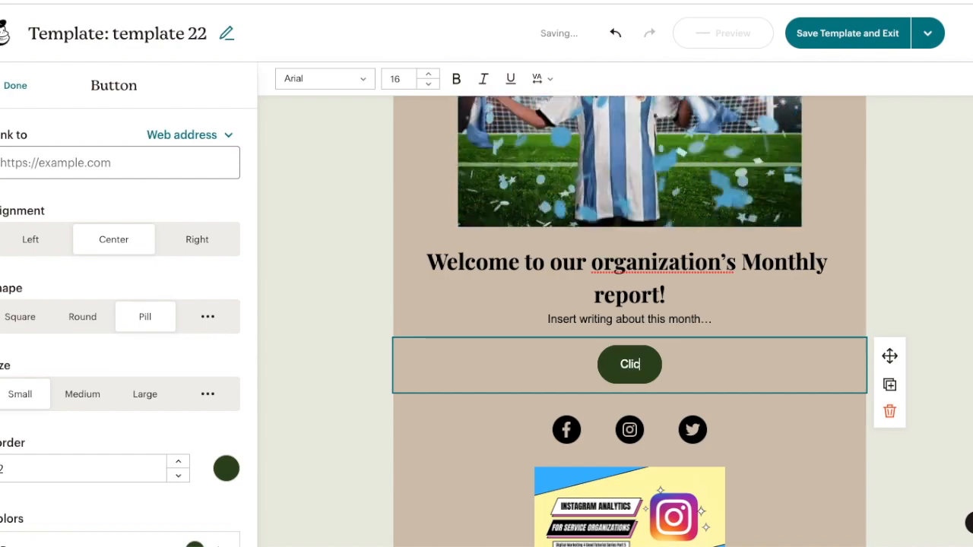
type("k here")
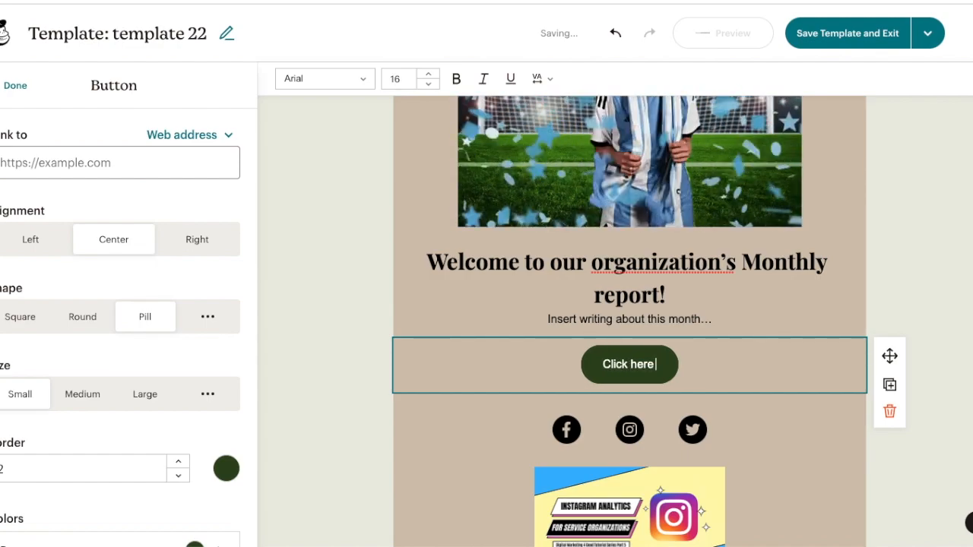
type(" for our ")
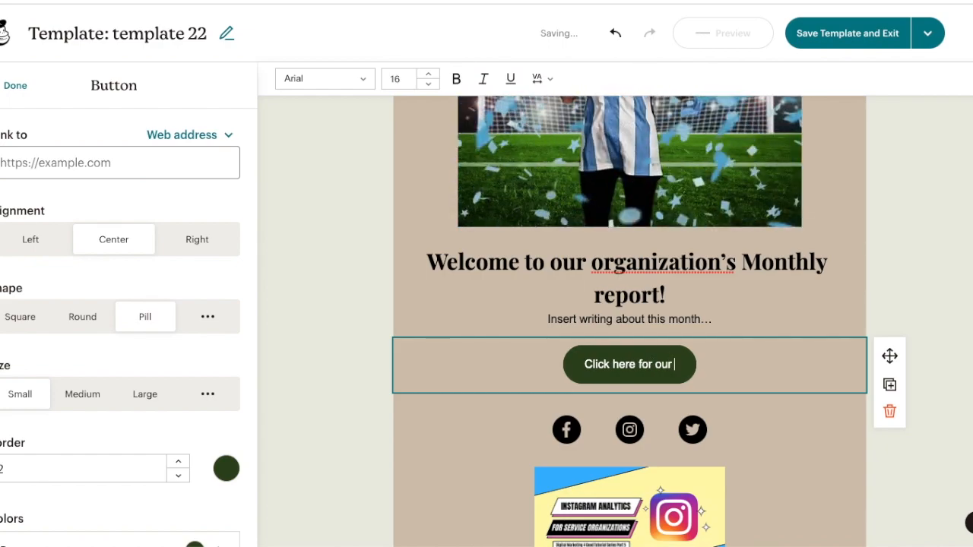
type("website!")
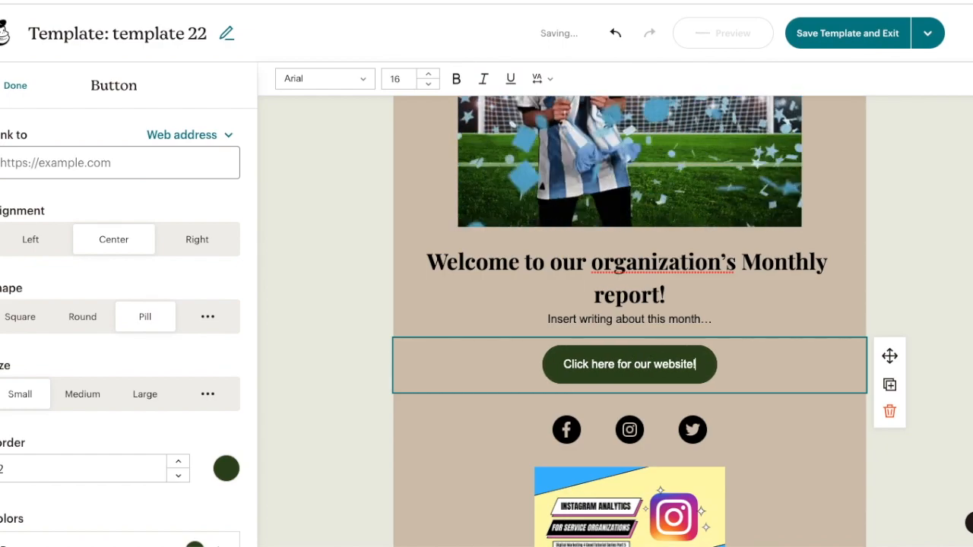
Link the button to the web address google.com and close the button settings.
left_click(129, 162)
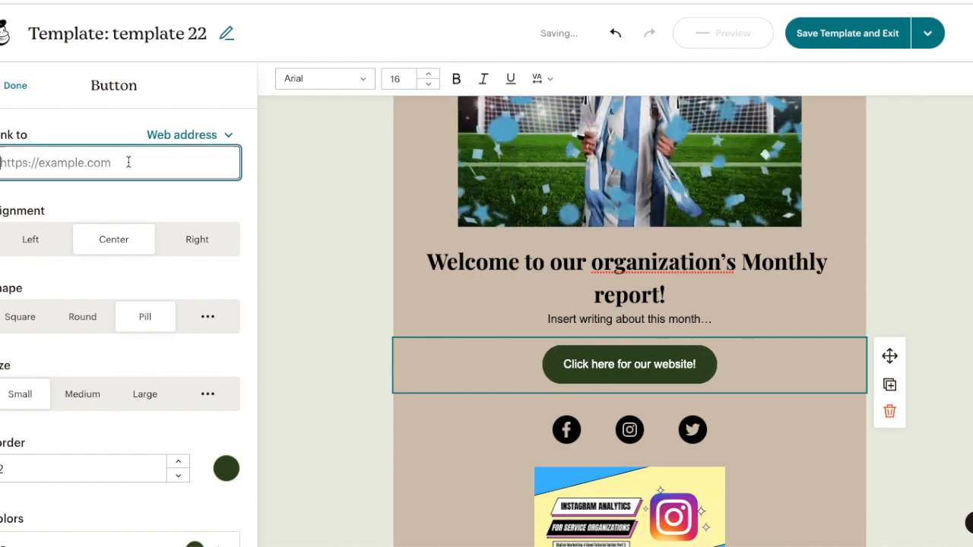
type("google.com")
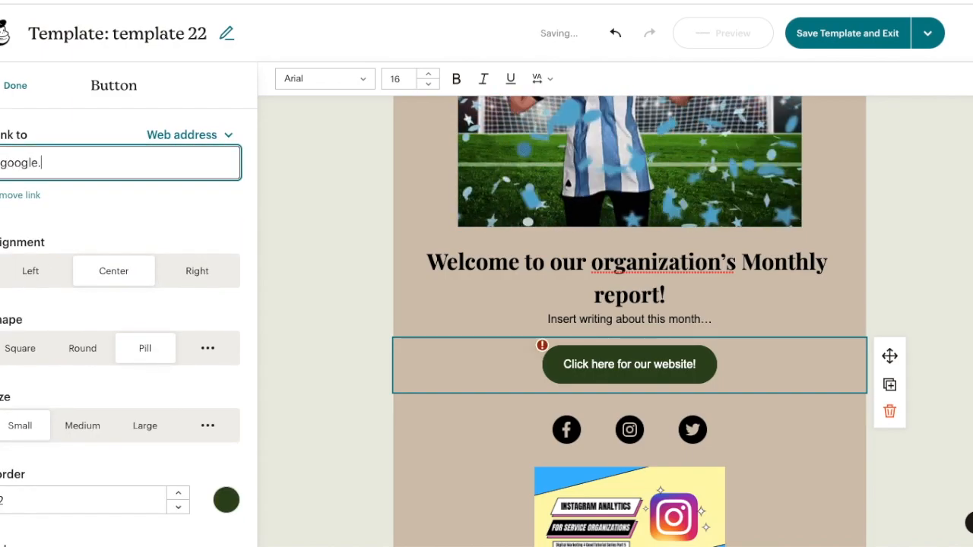
left_click(261, 221)
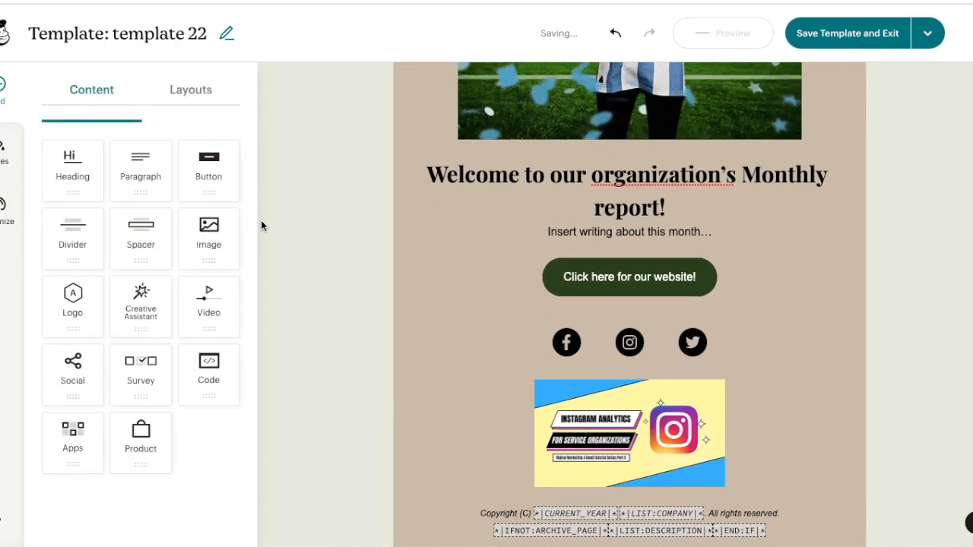
Set the email's background color to bright green #B4E100 in the template styles.
scroll(261, 225, "down", 2)
scroll(261, 219, "down", 5)
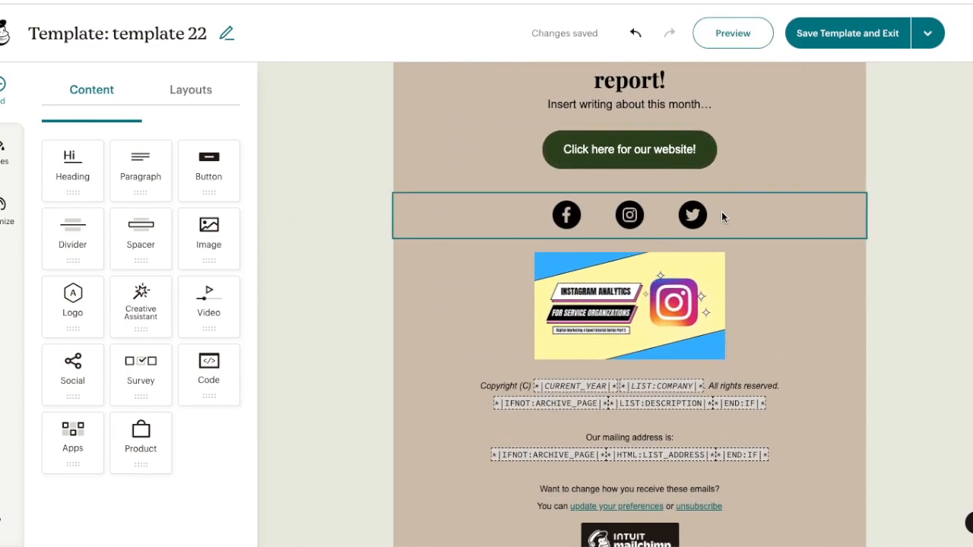
scroll(556, 380, "down", 1)
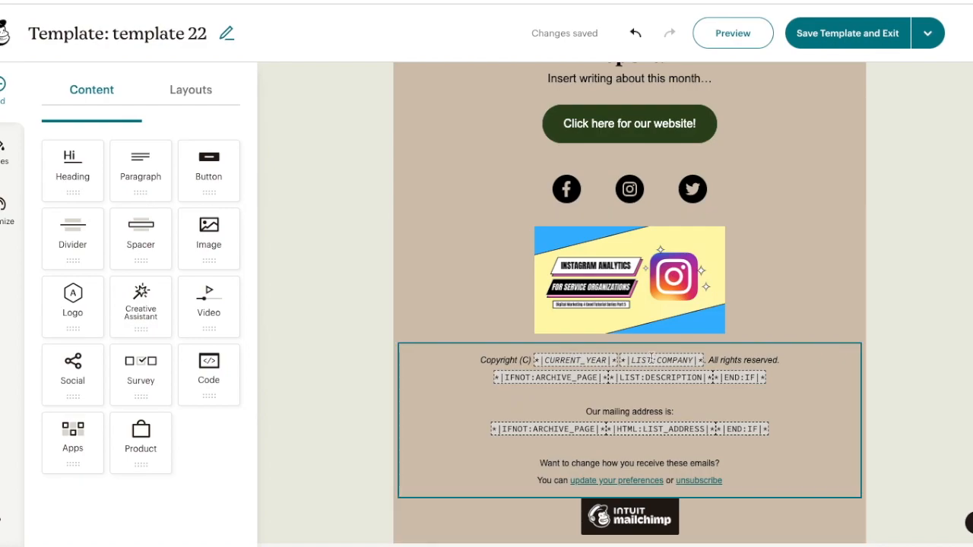
scroll(274, 213, "up", 4)
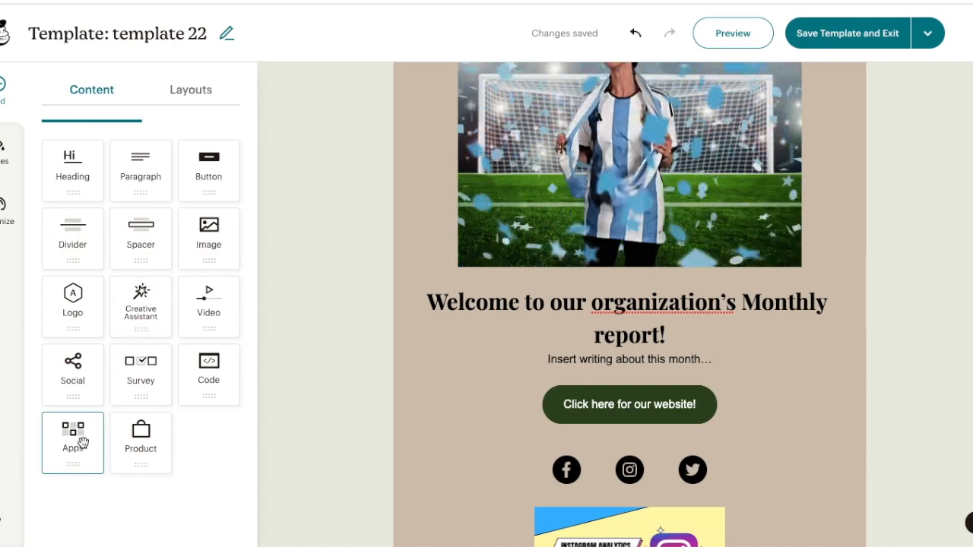
scroll(495, 423, "down", 4)
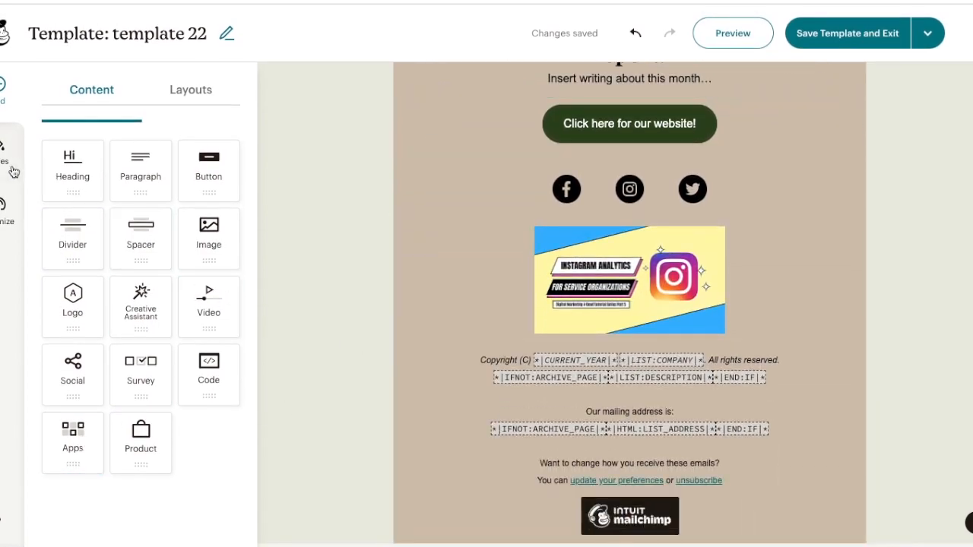
left_click(12, 168)
left_click(126, 136)
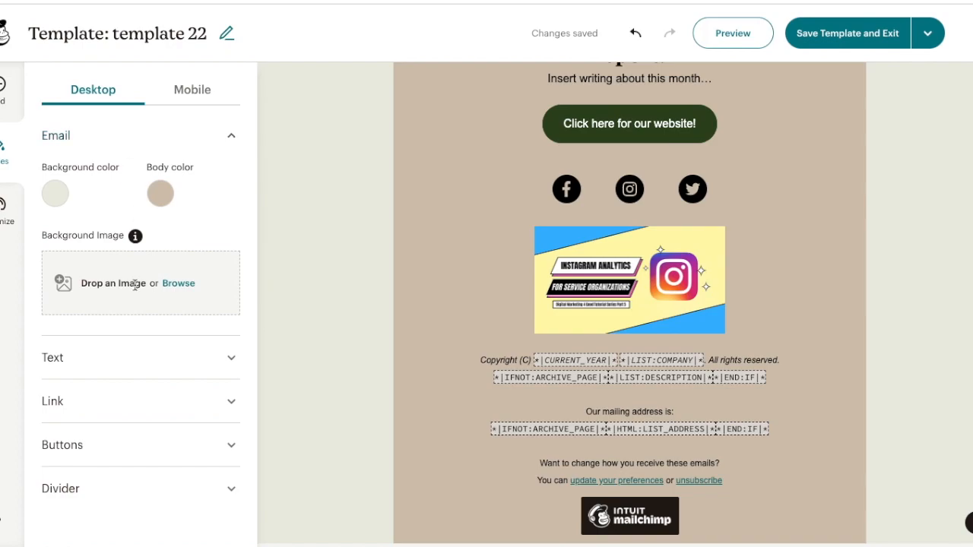
left_click(58, 193)
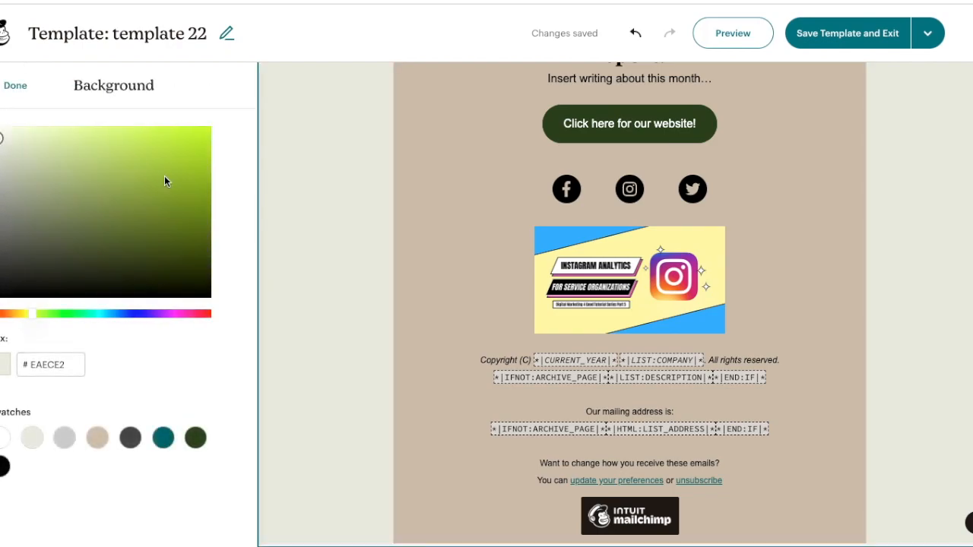
left_click_drag(157, 176, 245, 154)
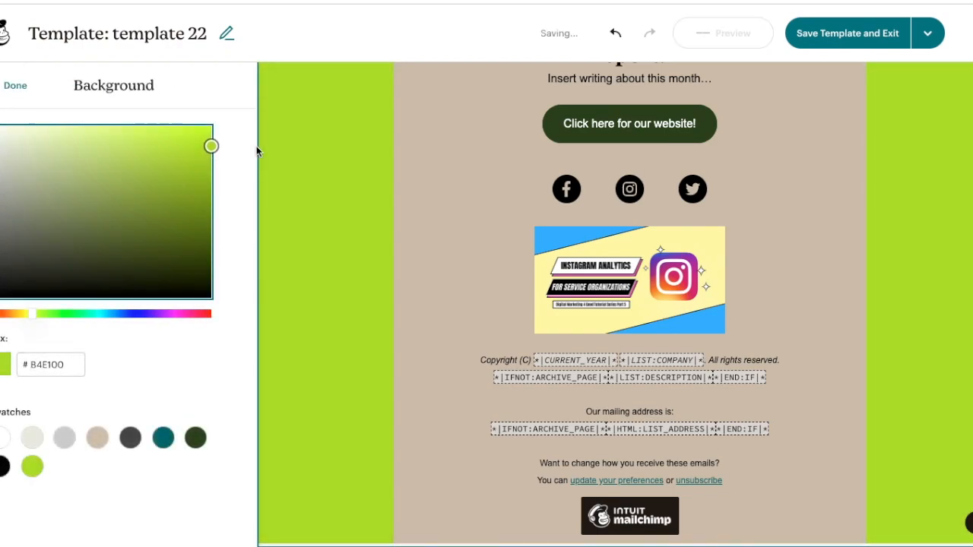
left_click(17, 85)
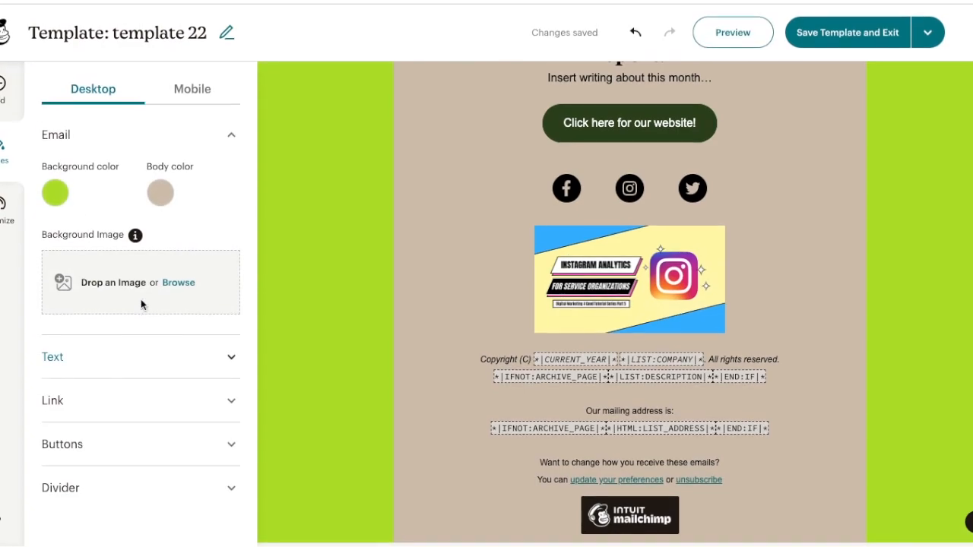
Browse the text style settings and the Optimize tips, then return to the content blocks.
left_click(144, 366)
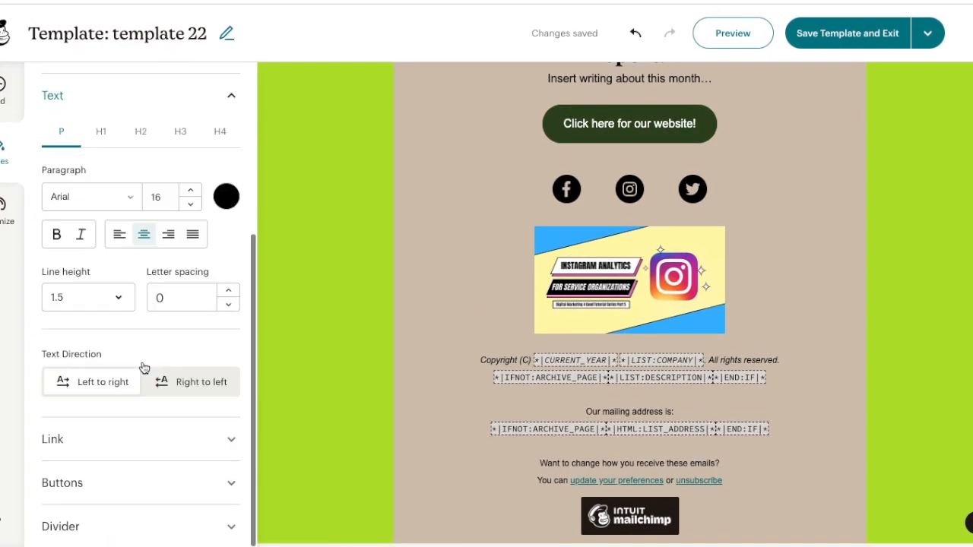
left_click(5, 216)
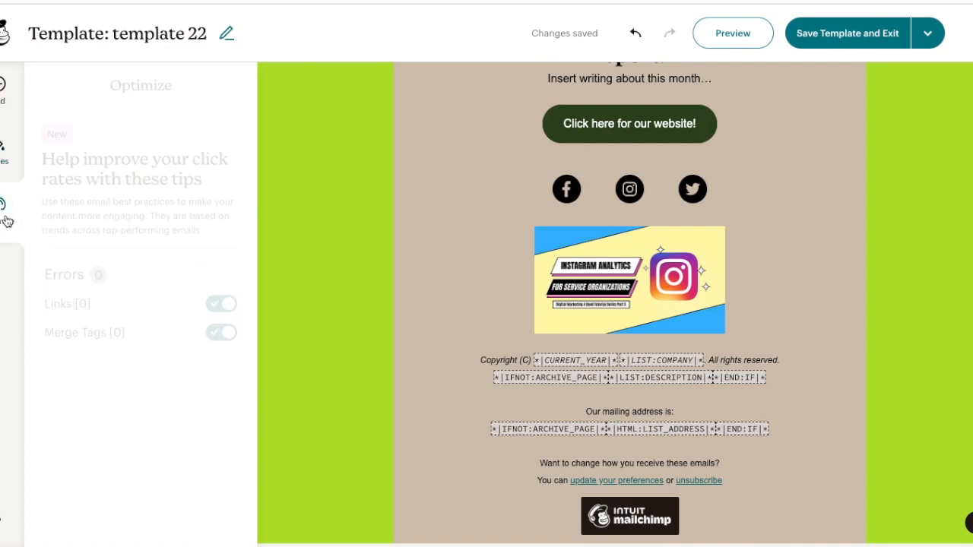
left_click(7, 102)
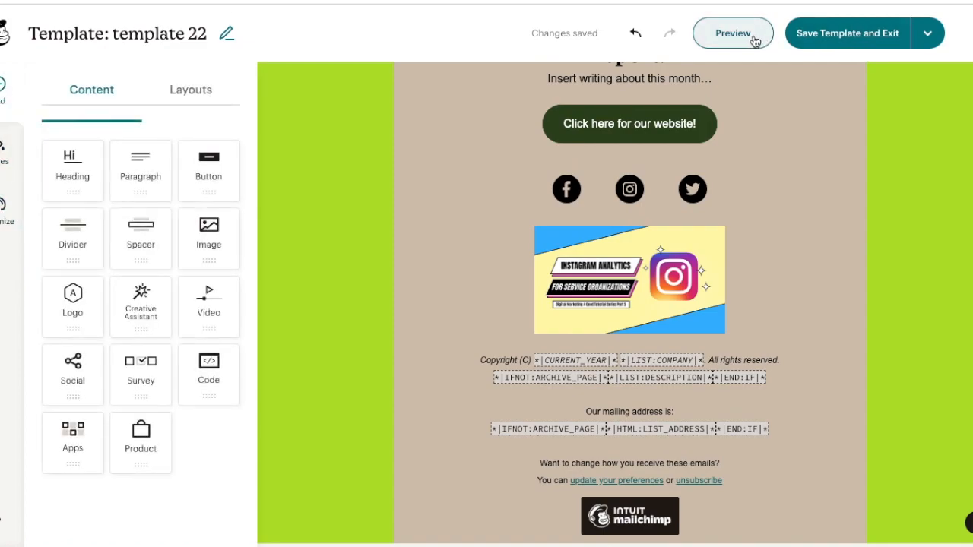
Preview the template in desktop and mobile views.
left_click(732, 34)
scroll(667, 176, "down", 5)
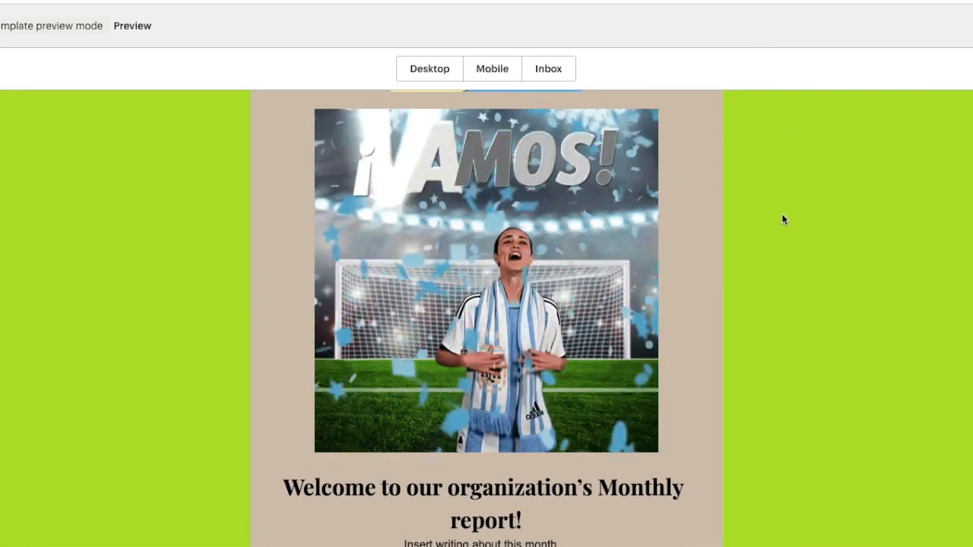
scroll(781, 215, "down", 6)
scroll(781, 215, "up", 10)
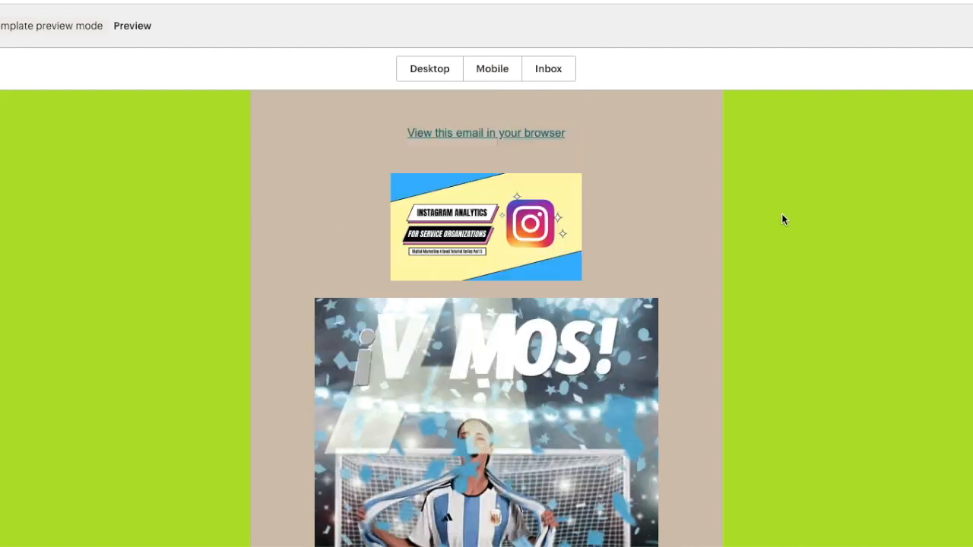
left_click(486, 74)
scroll(471, 322, "down", 2)
scroll(471, 322, "down", 10)
scroll(471, 322, "up", 4)
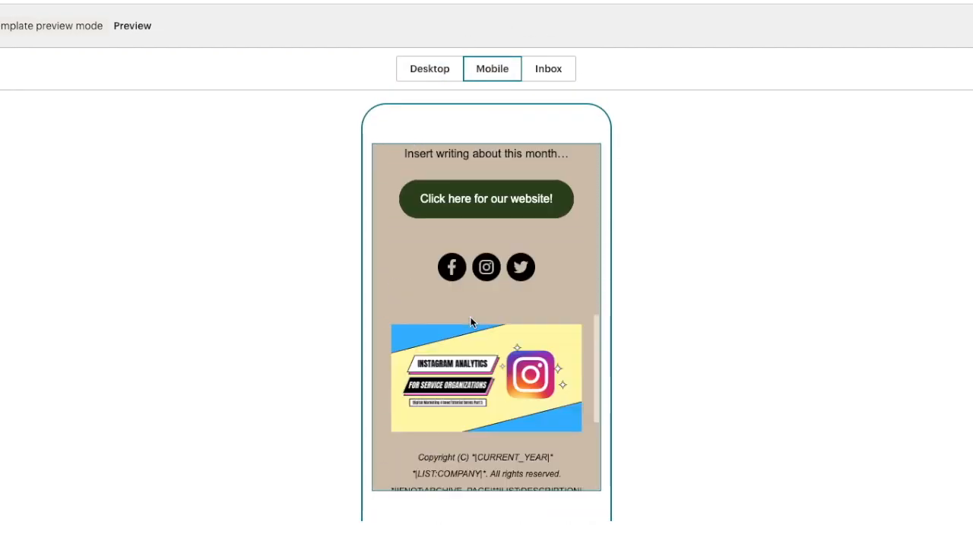
scroll(470, 322, "up", 5)
left_click(420, 73)
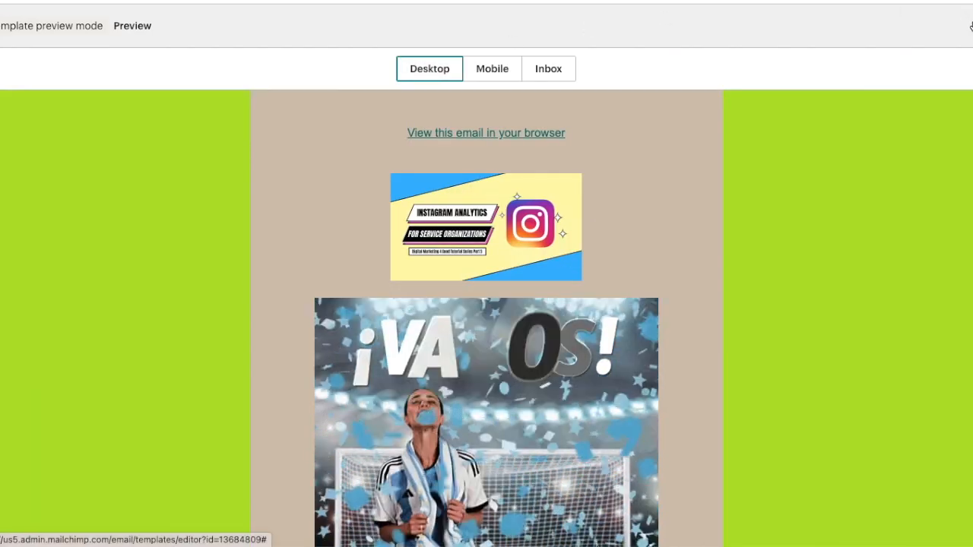
Close the preview, save the template and exit, postponing making the new builder the default.
left_click(970, 27)
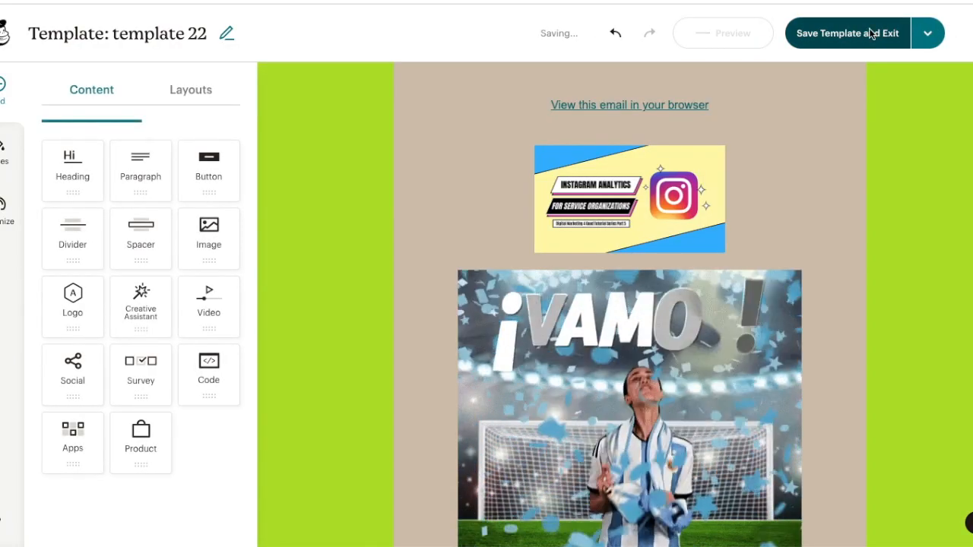
left_click(871, 32)
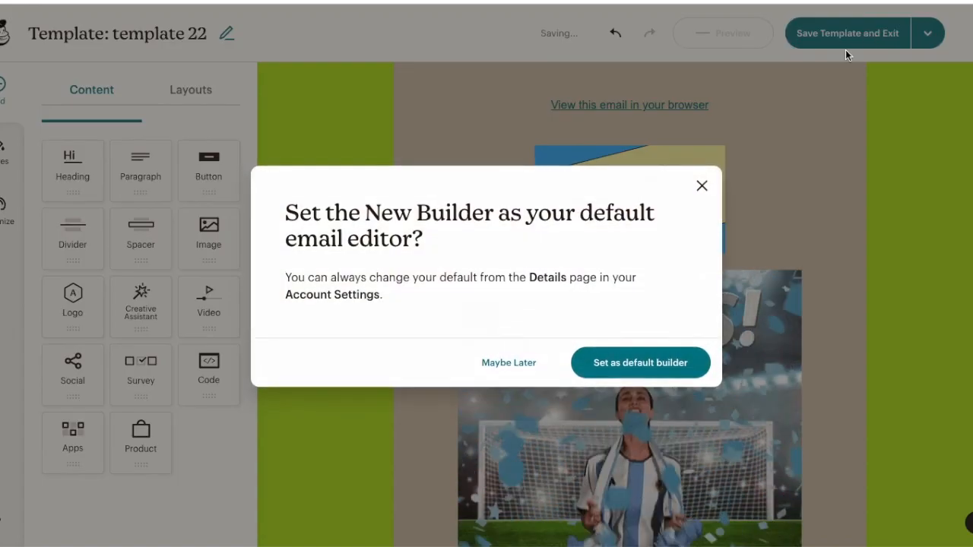
left_click(508, 362)
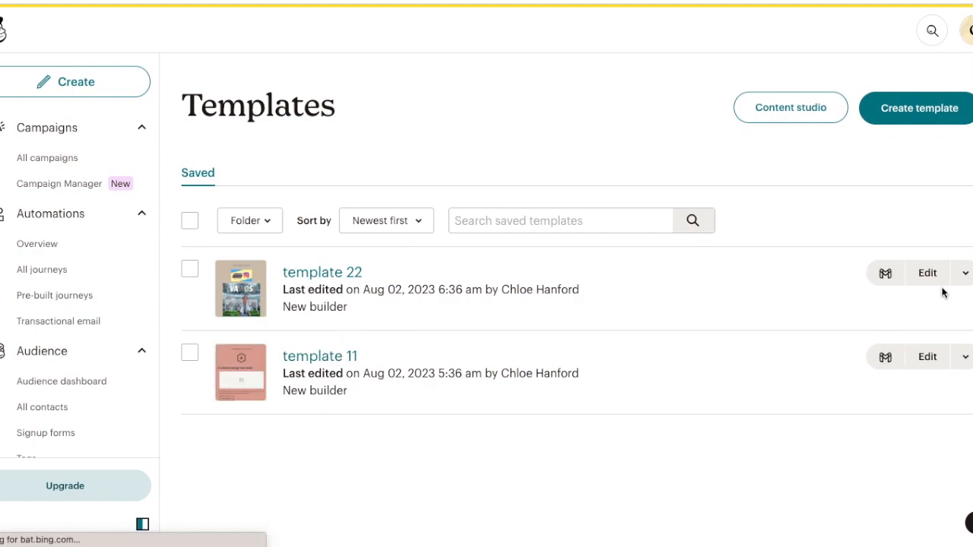
Create an email from template 22.
left_click(969, 278)
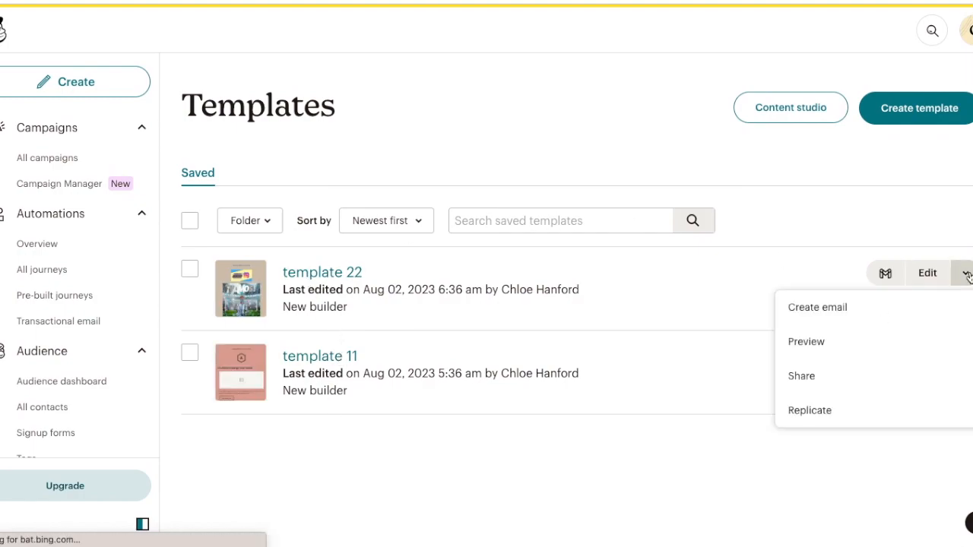
left_click(825, 307)
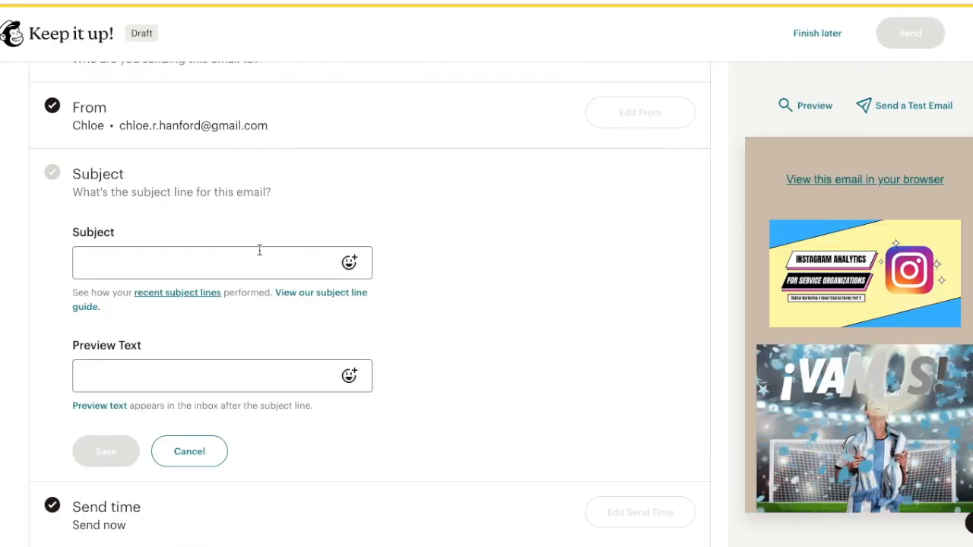
Enter "subject" as the email subject and use the suggested preview text "Open for our monthly report on all the work we've been doing!".
left_click(267, 259)
type("subject")
left_click(148, 373)
type("re")
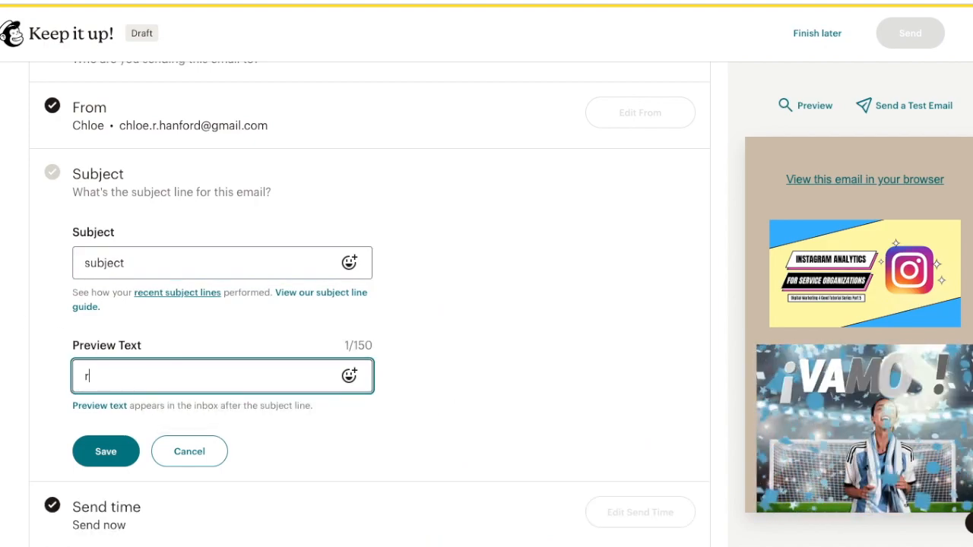
left_click(170, 269)
left_click(147, 370)
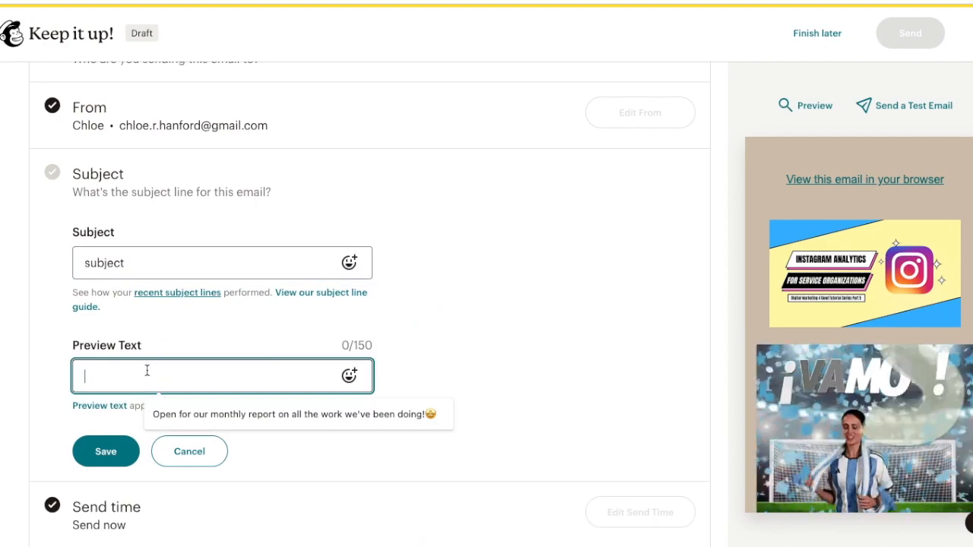
left_click(185, 412)
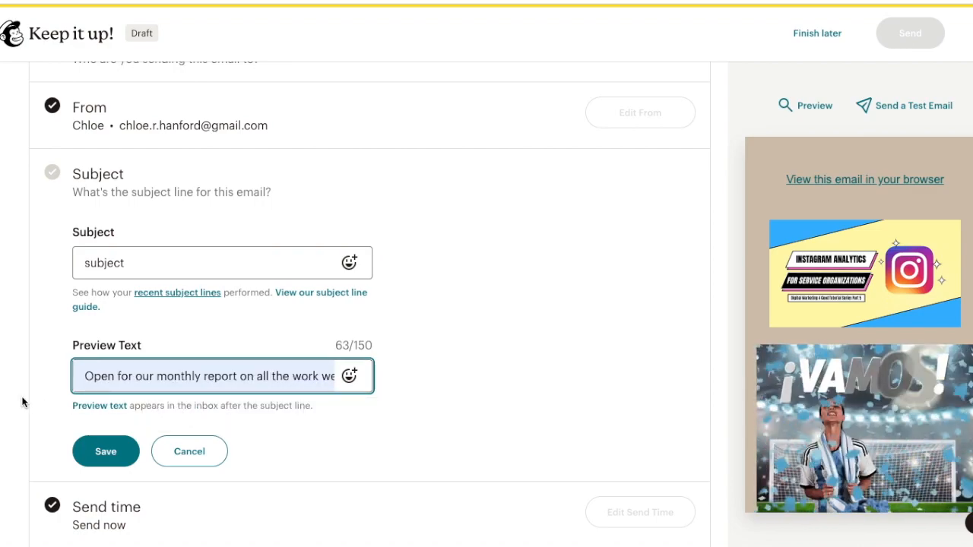
Save the subject line and preview text settings.
scroll(22, 401, "down", 3)
left_click(108, 220)
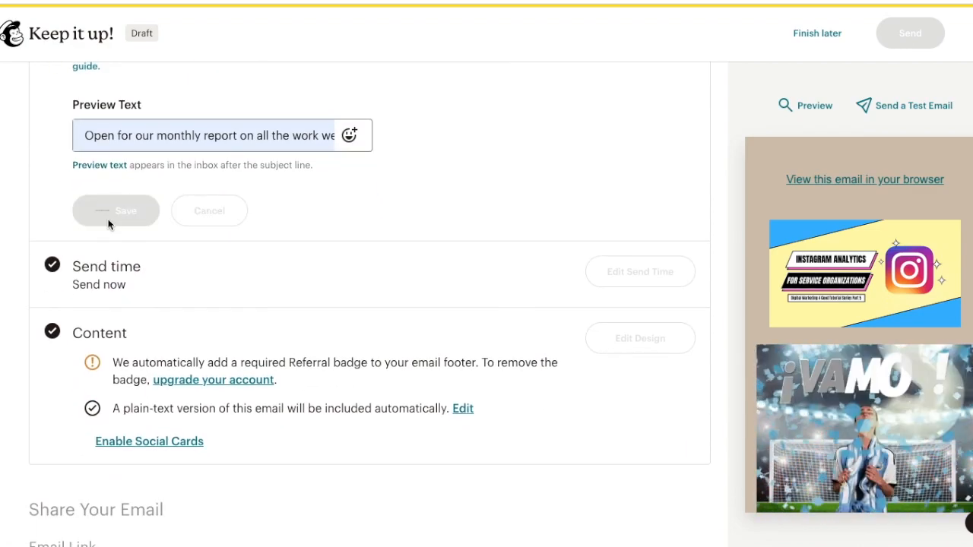
Send the email now to the My Business audience.
scroll(543, 322, "down", 2)
scroll(544, 322, "up", 3)
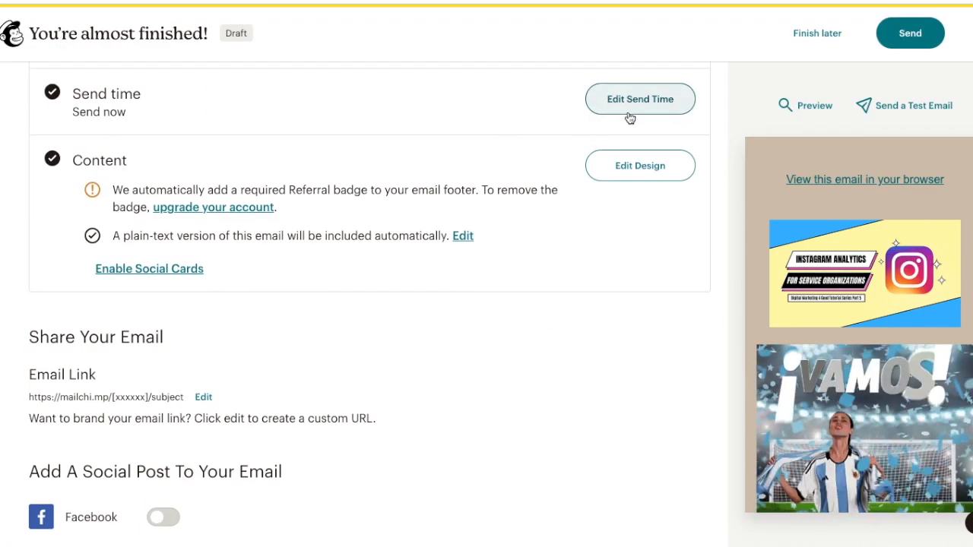
scroll(316, 332, "down", 2)
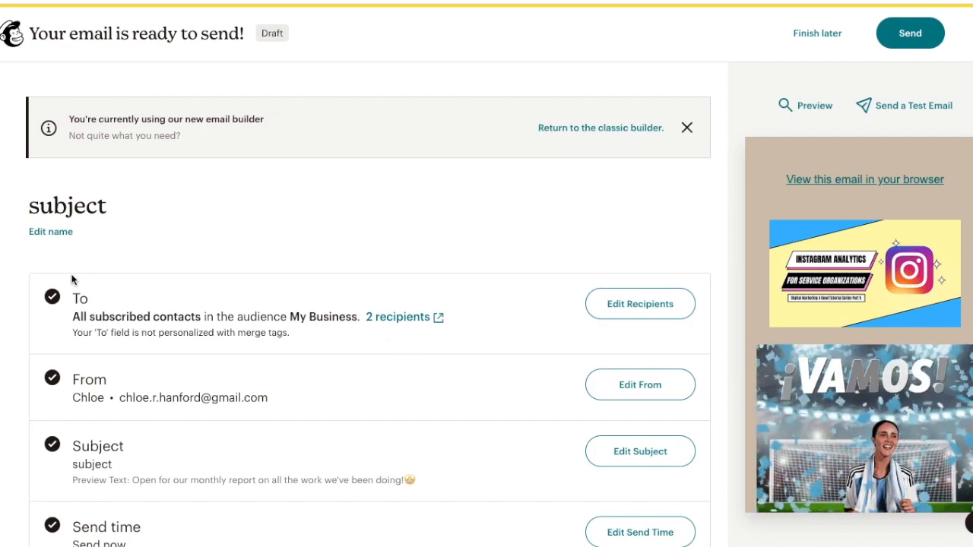
scroll(79, 351, "down", 4)
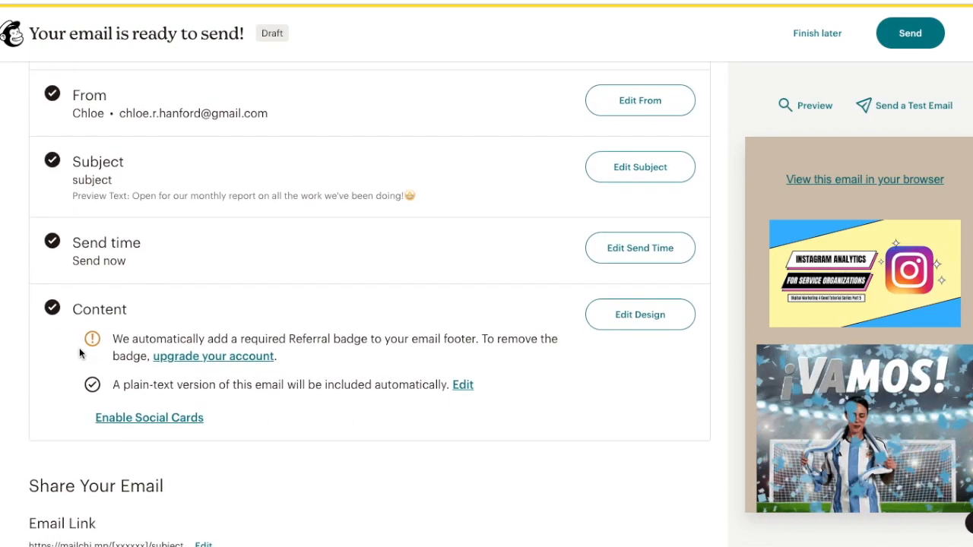
scroll(341, 195, "down", 1)
left_click(889, 32)
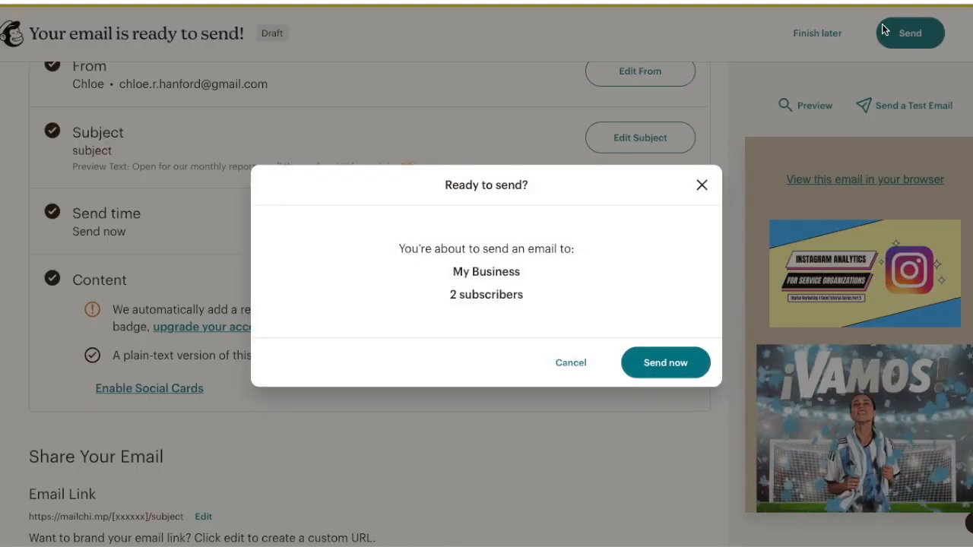
left_click(683, 364)
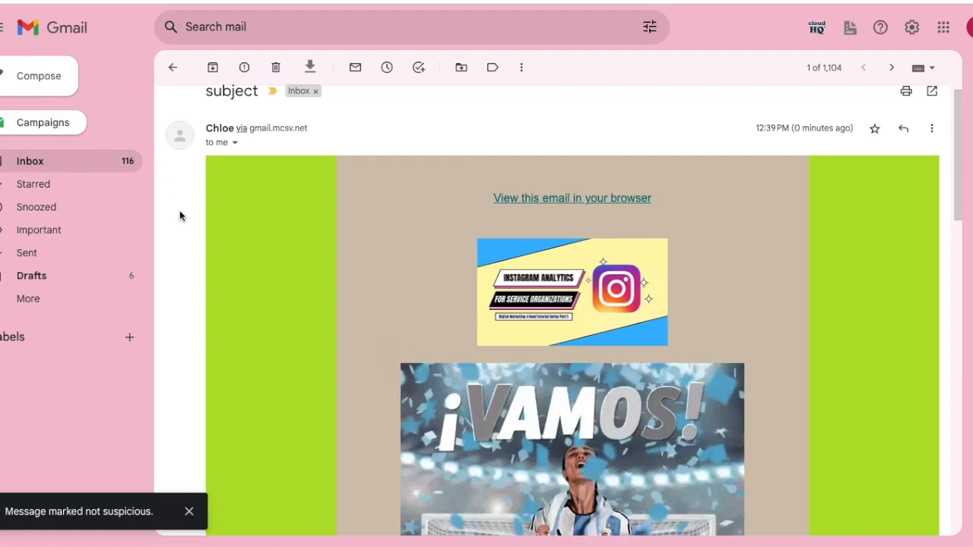
In Gmail, scroll through the received email to check its layout and content.
scroll(179, 213, "down", 8)
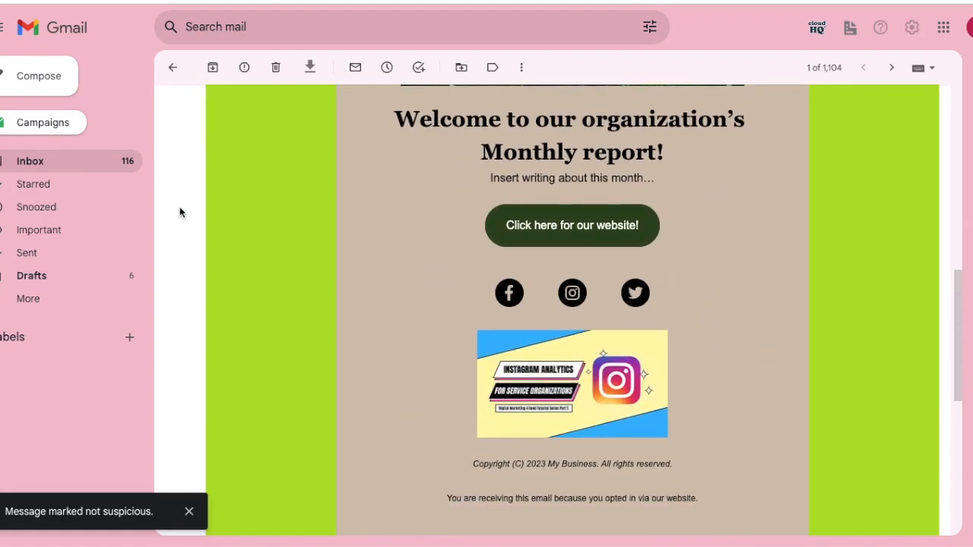
scroll(179, 208, "down", 4)
scroll(179, 208, "up", 12)
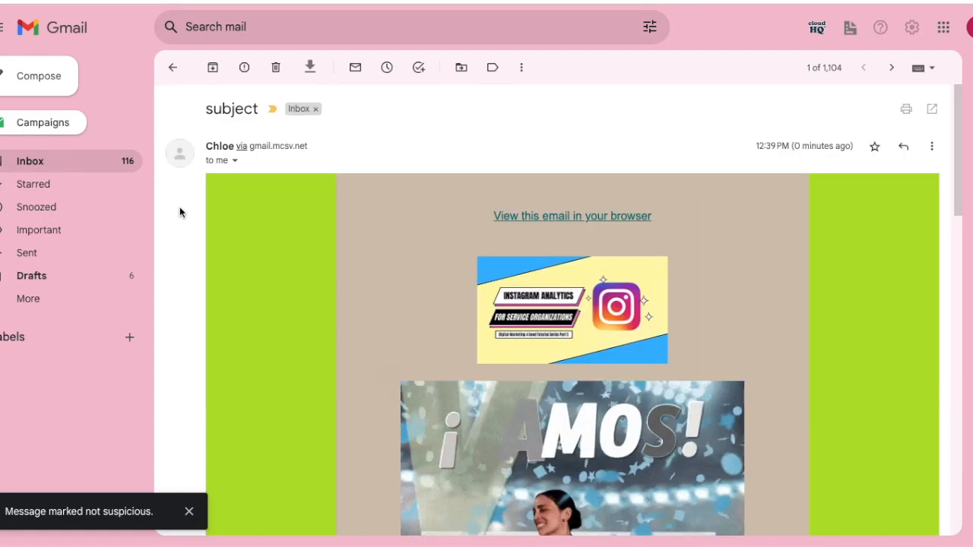
scroll(179, 361, "down", 7)
scroll(180, 361, "down", 5)
scroll(179, 361, "up", 10)
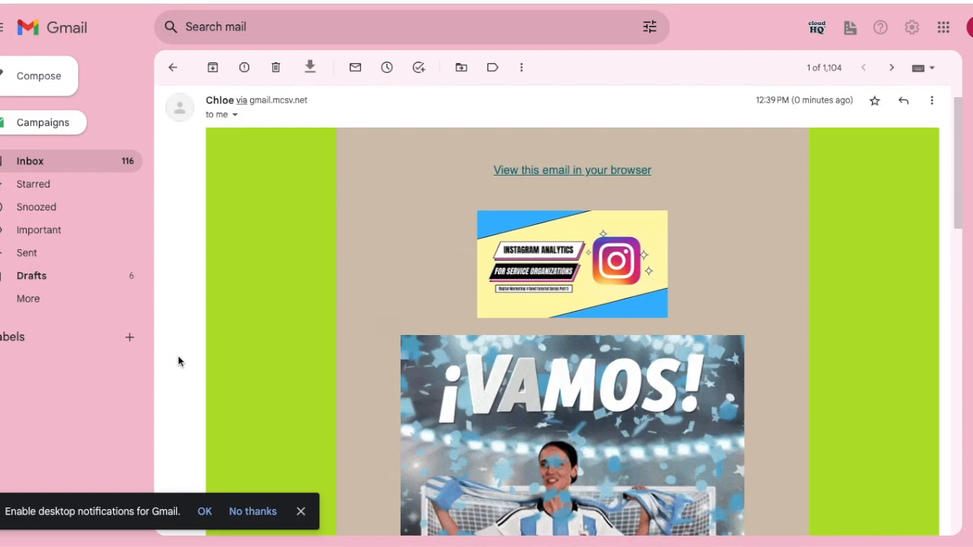
scroll(179, 361, "up", 1)
scroll(179, 361, "down", 6)
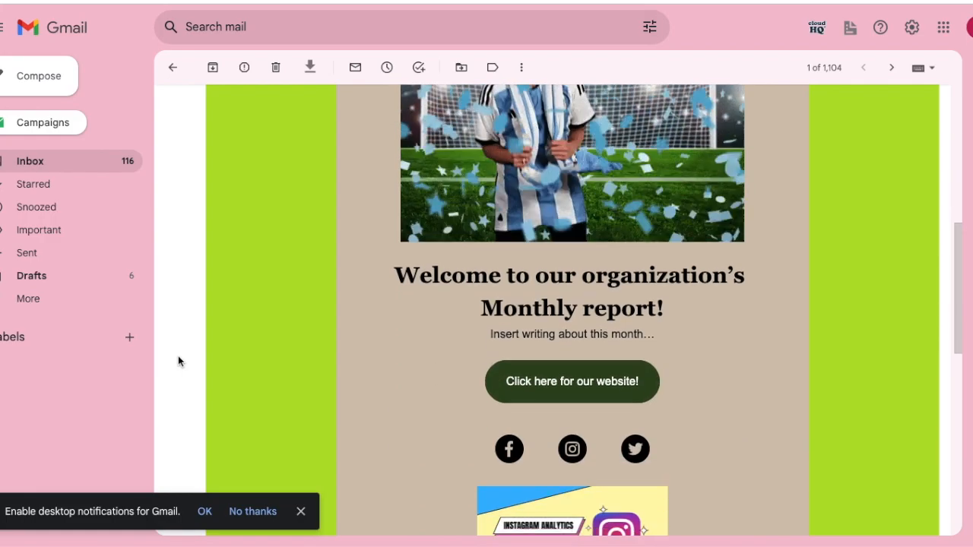
scroll(179, 361, "down", 1)
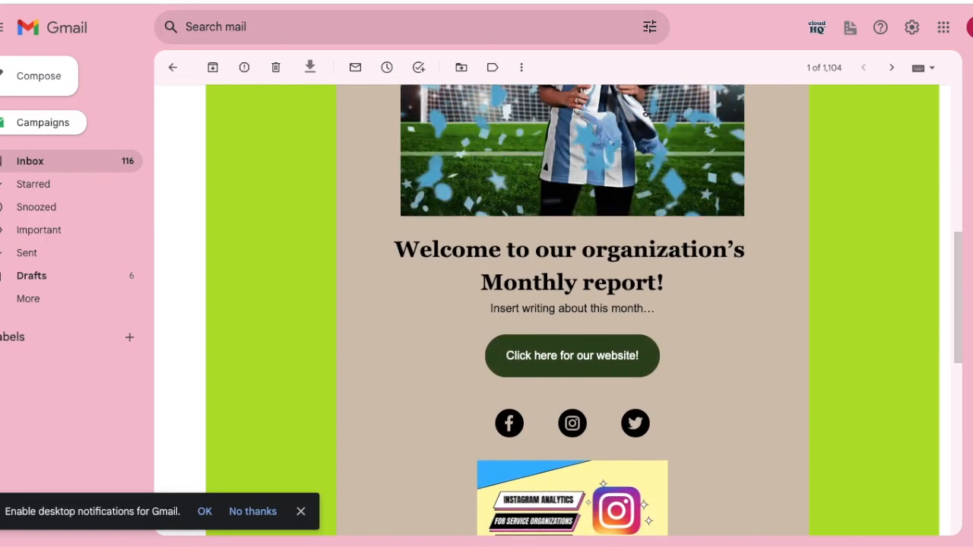